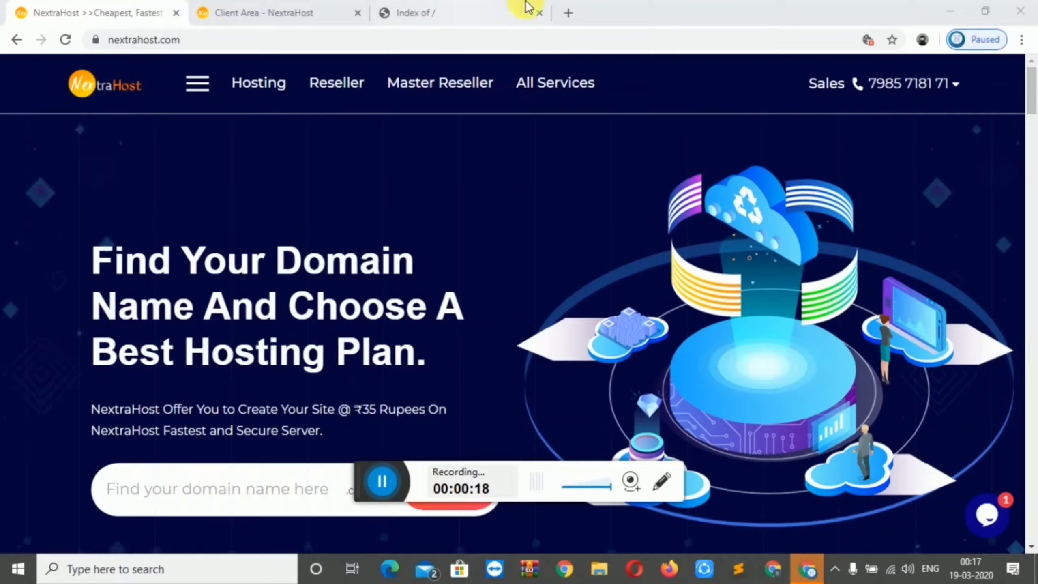
Open a new blank Chrome tab next to the NextraHost hosting and domain tabs
left_click(567, 13)
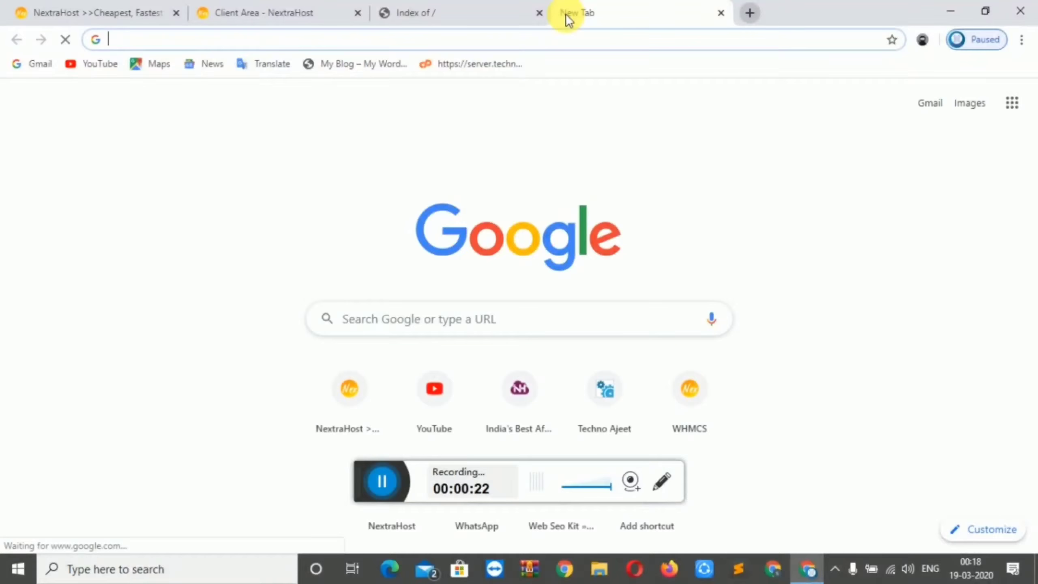
Go to wordpress.org's Get WordPress page and start downloading WordPress 5.3.2
type("word")
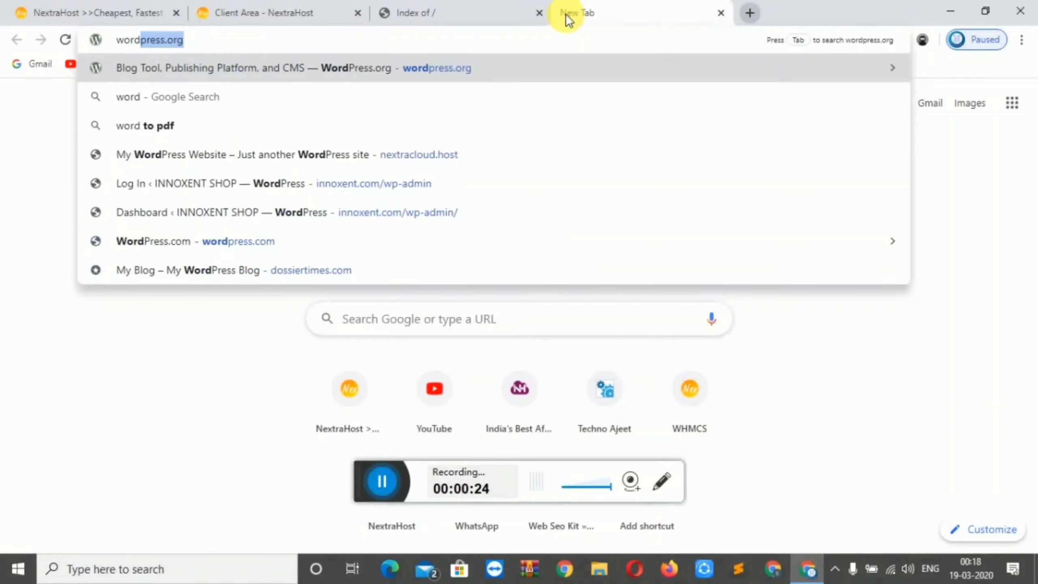
key("Return")
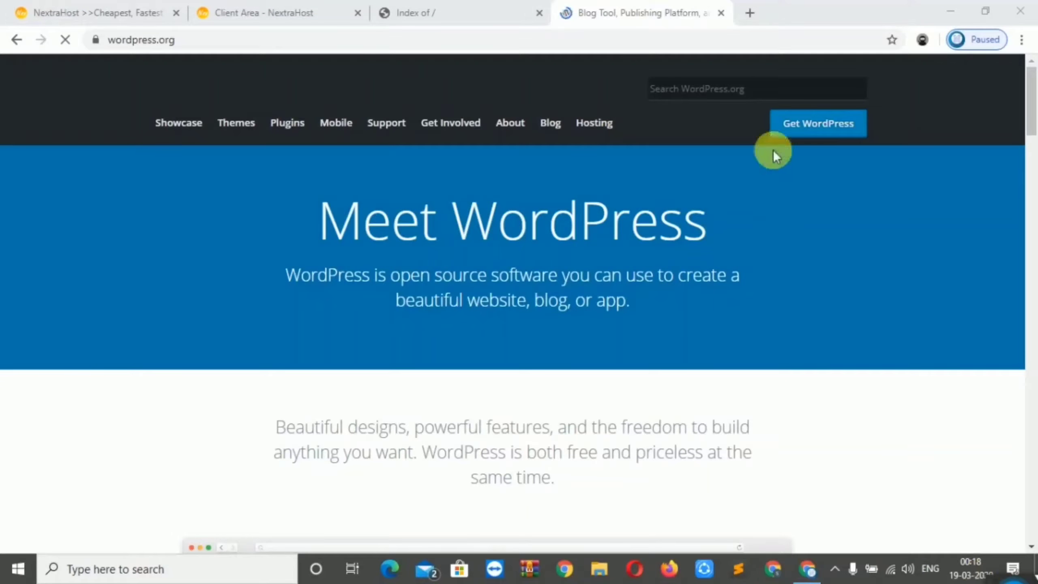
left_click(816, 132)
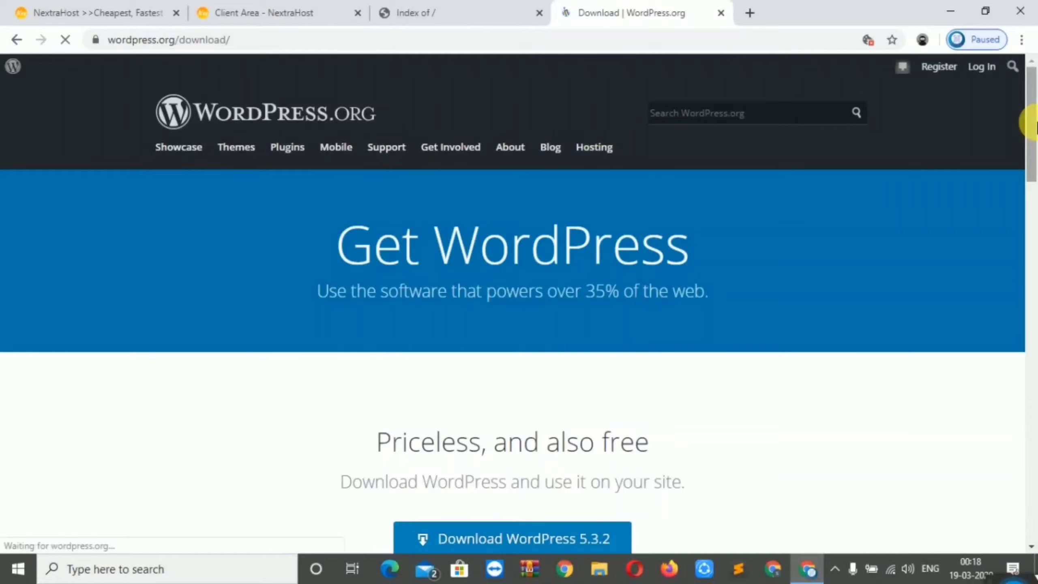
left_click_drag(1034, 123, 1027, 204)
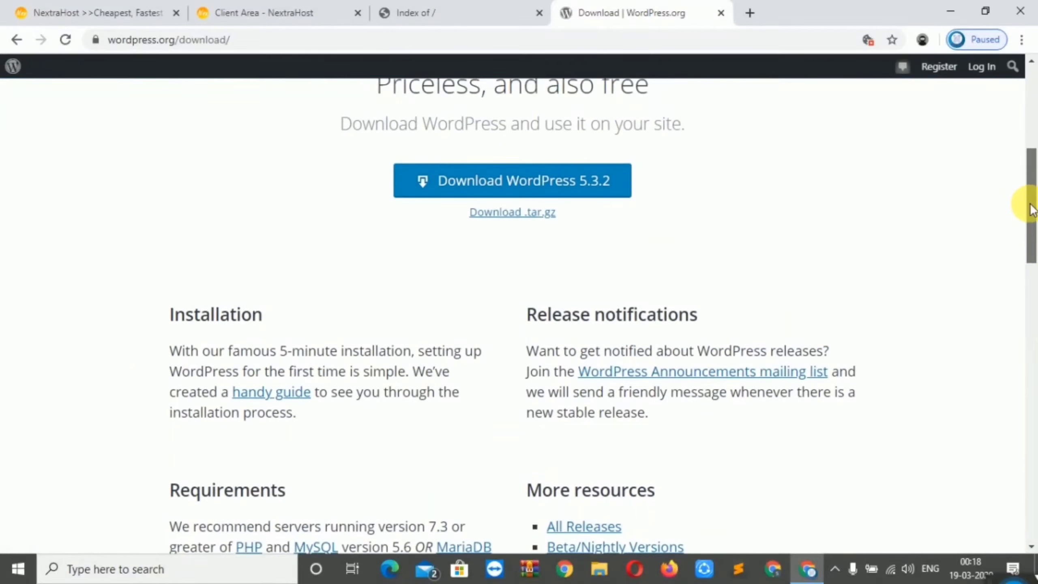
left_click(520, 191)
Cancel the WordPress 5.3.2 zip download and return to the digitalcmd.com Index of / tab
left_click(238, 414)
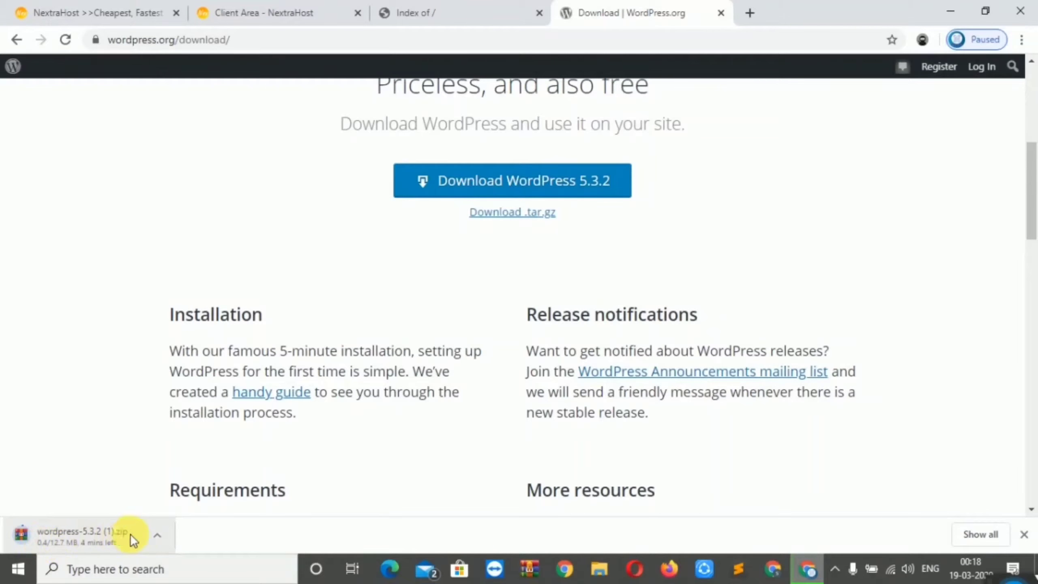
left_click(156, 536)
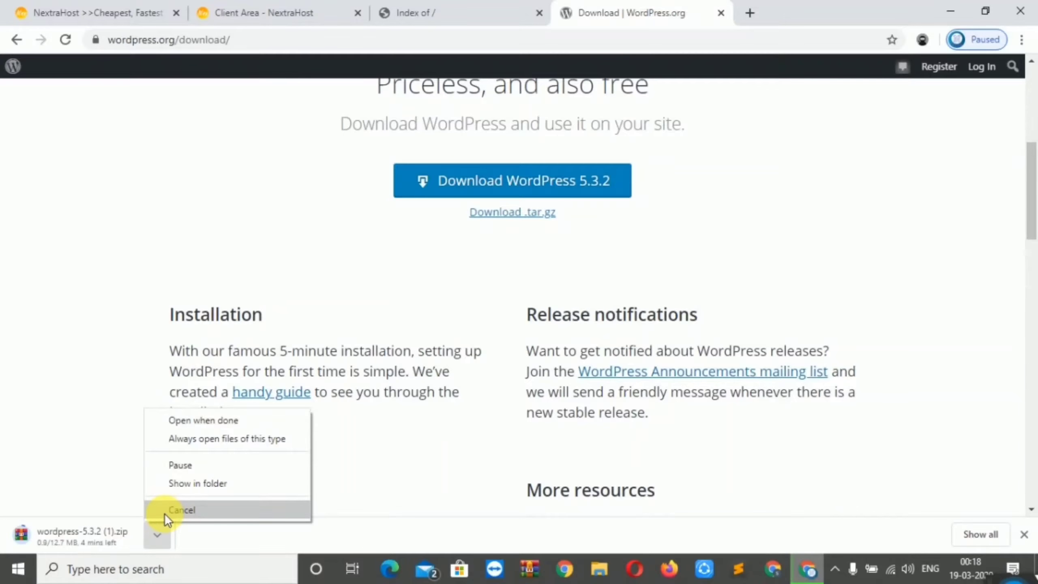
left_click(164, 513)
left_click(440, 22)
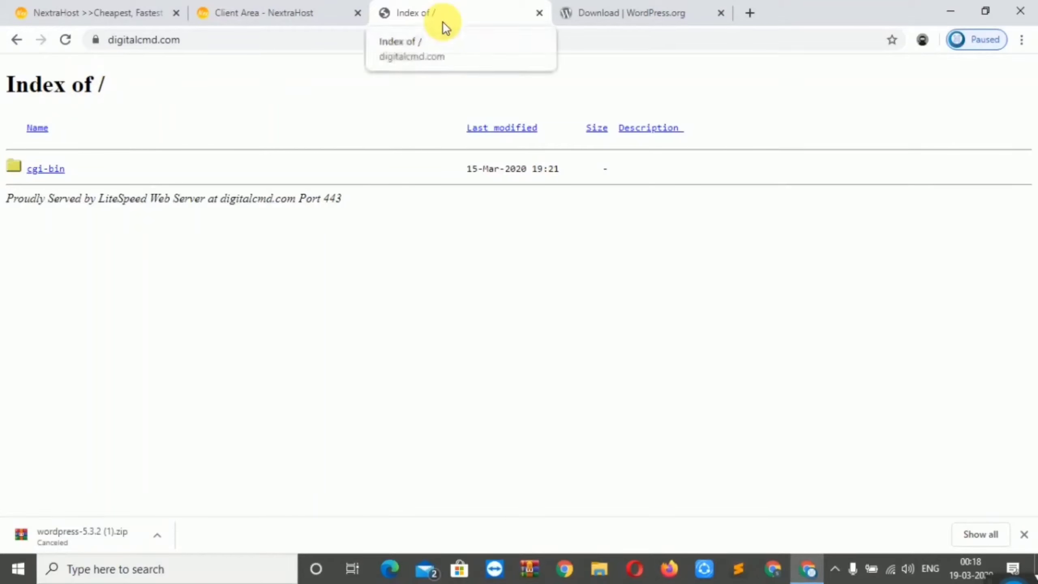
Reload the digitalcmd.com index page, then launch cPanel for digitalcmd.com from the NextraHost Client Area
left_click(64, 40)
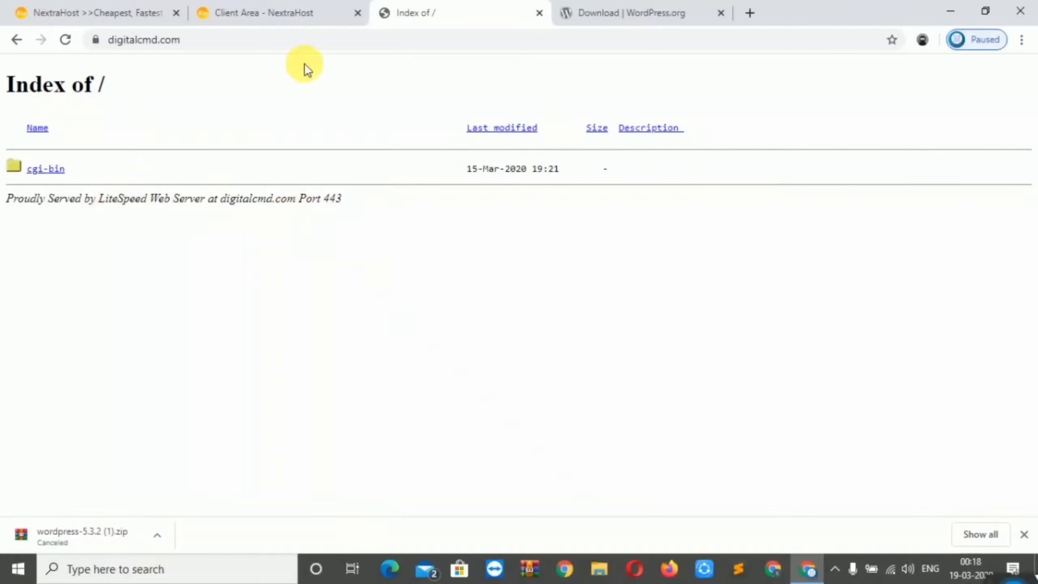
left_click(244, 16)
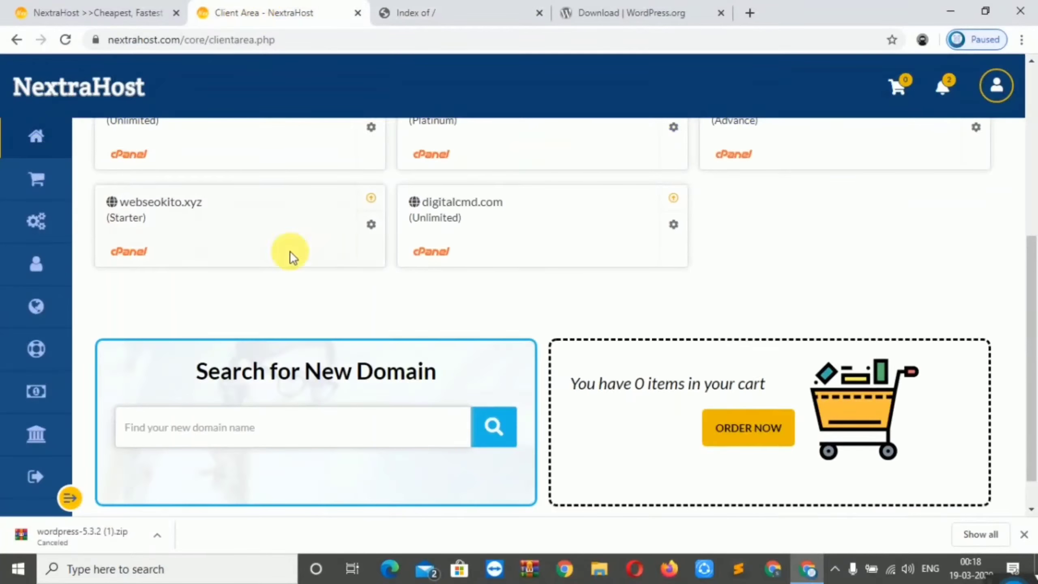
left_click(440, 256)
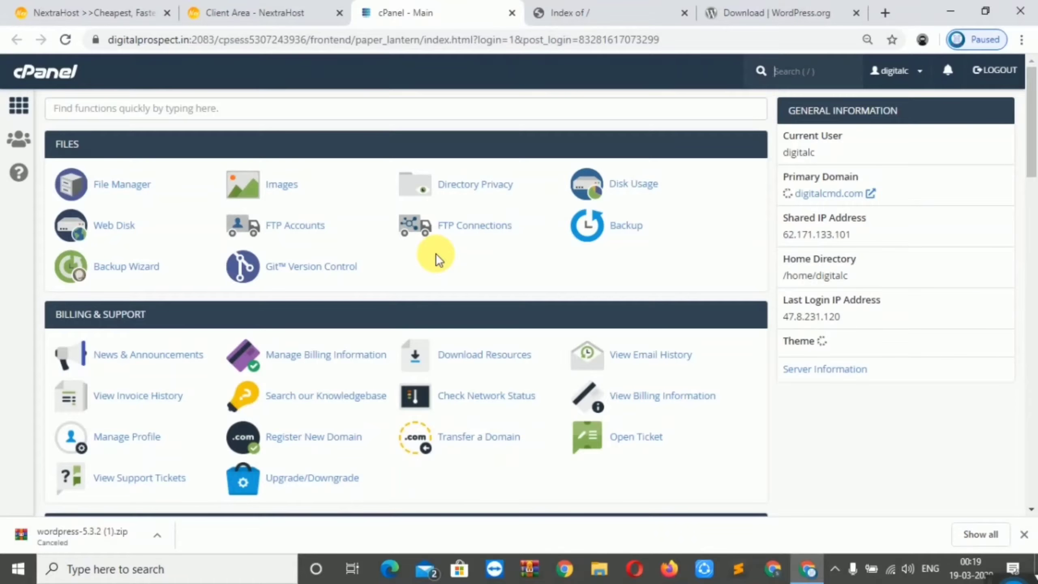
Open public_html in File Manager and upload wordpress-5.3.2.zip (12.74 MB) from the Downloads folder
left_click(119, 191)
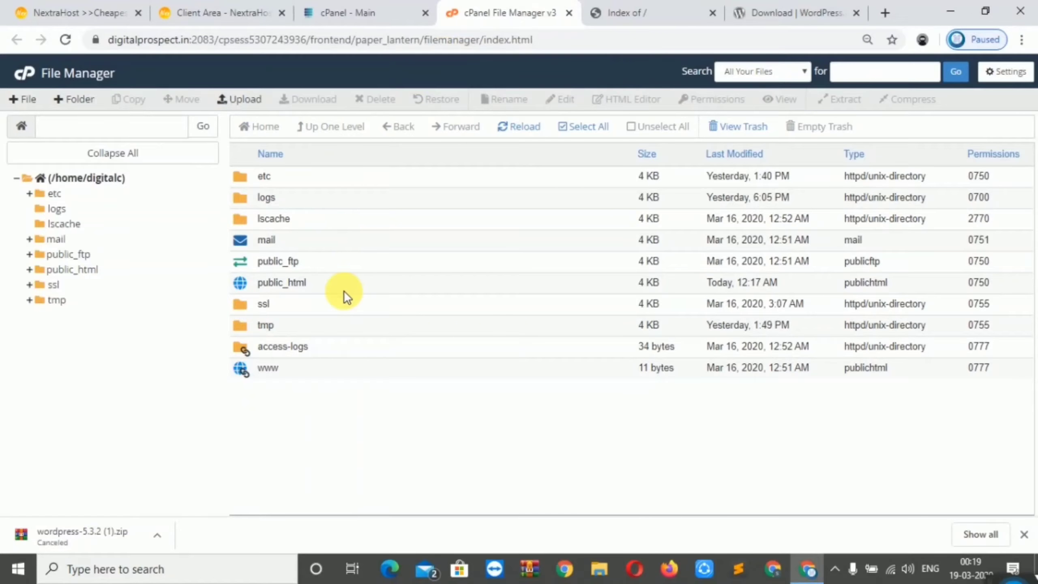
double_click(338, 286)
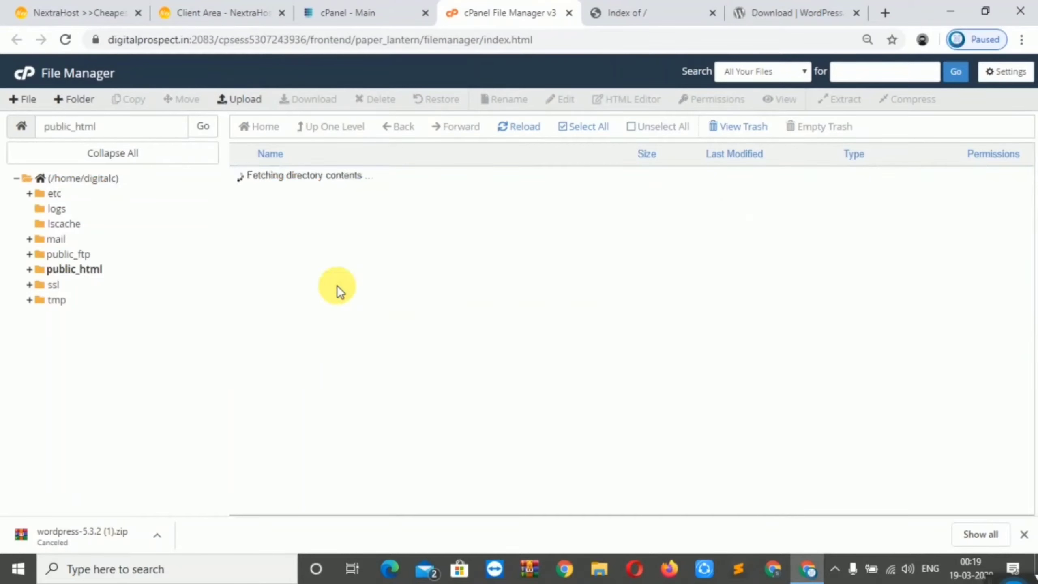
left_click(229, 102)
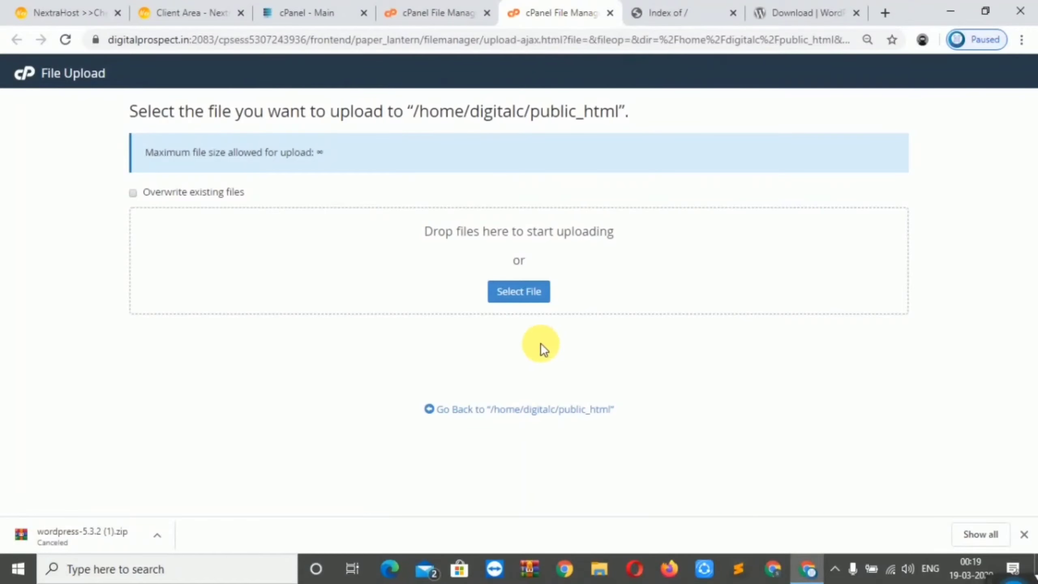
left_click(516, 301)
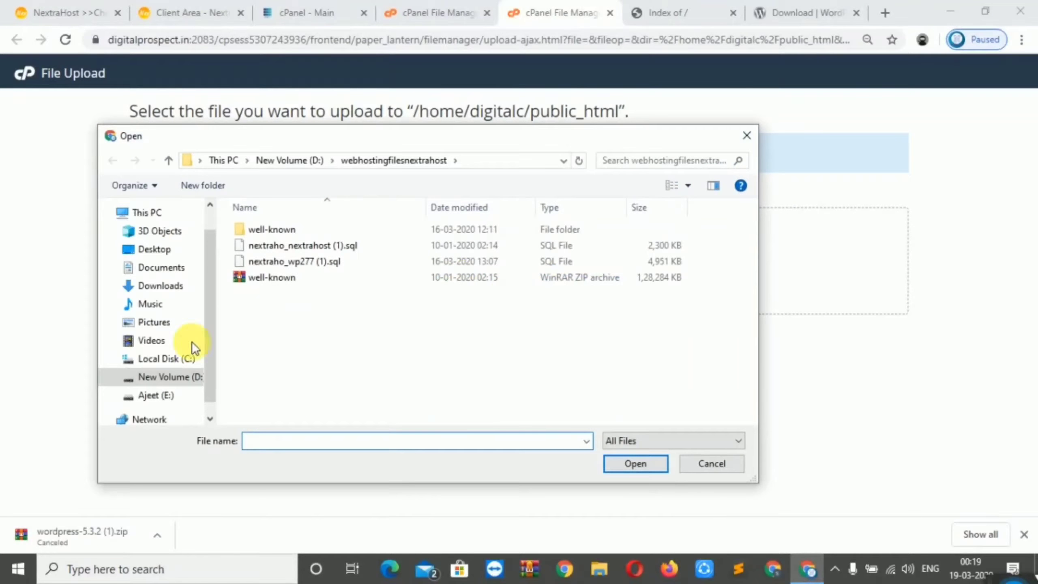
left_click(164, 288)
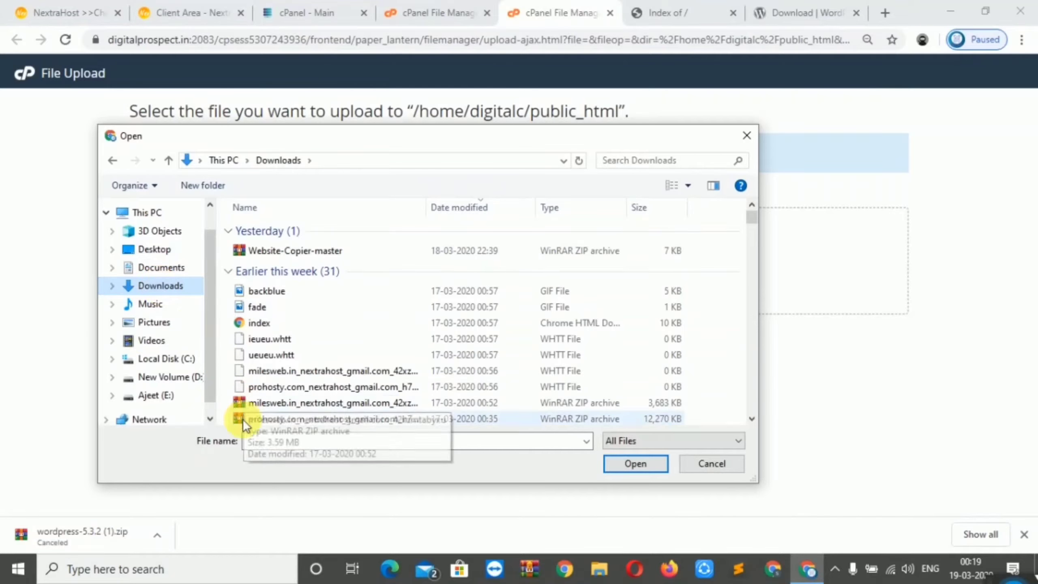
left_click(264, 442)
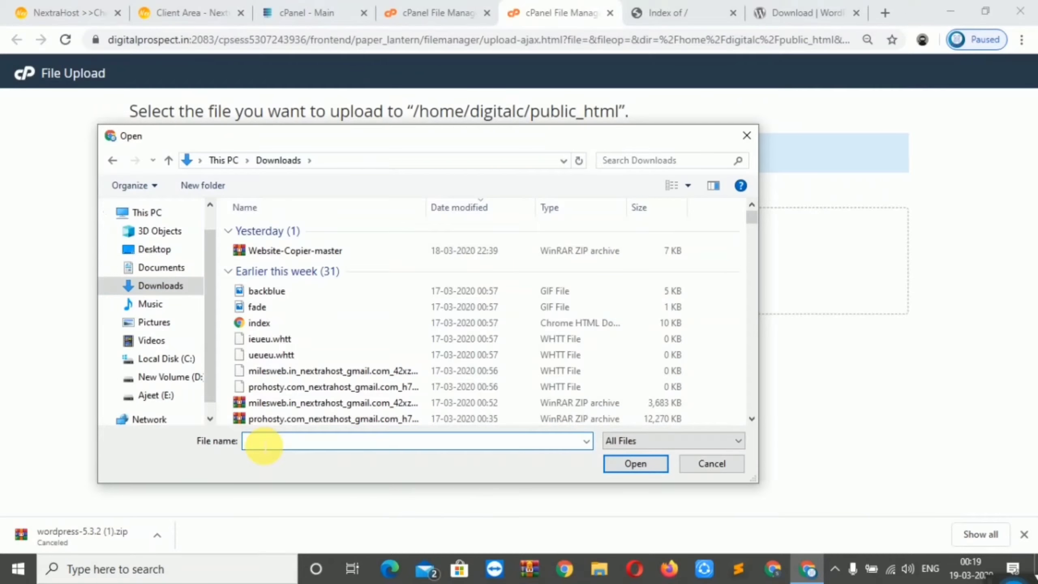
type("word")
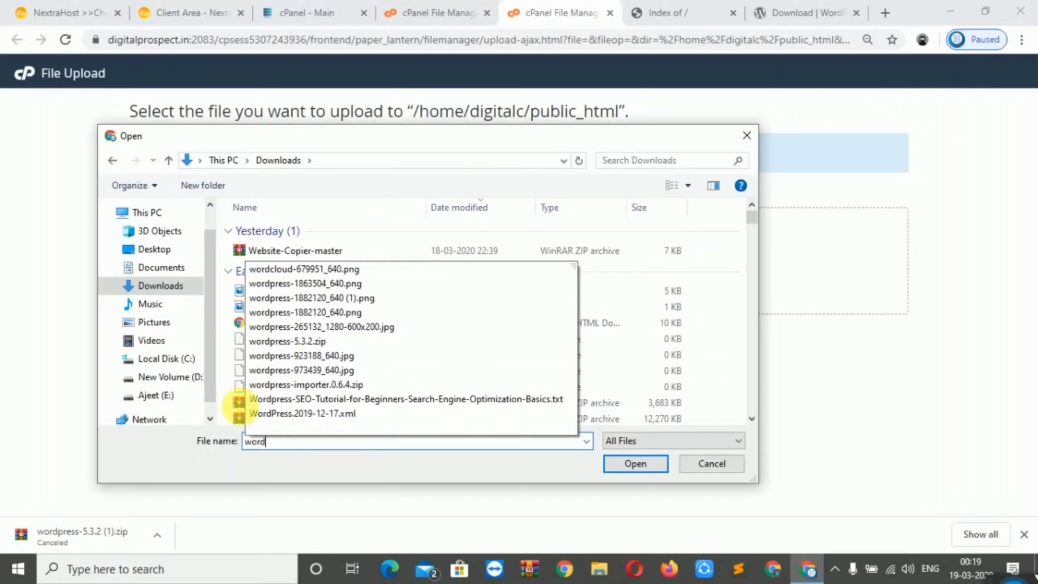
left_click(284, 343)
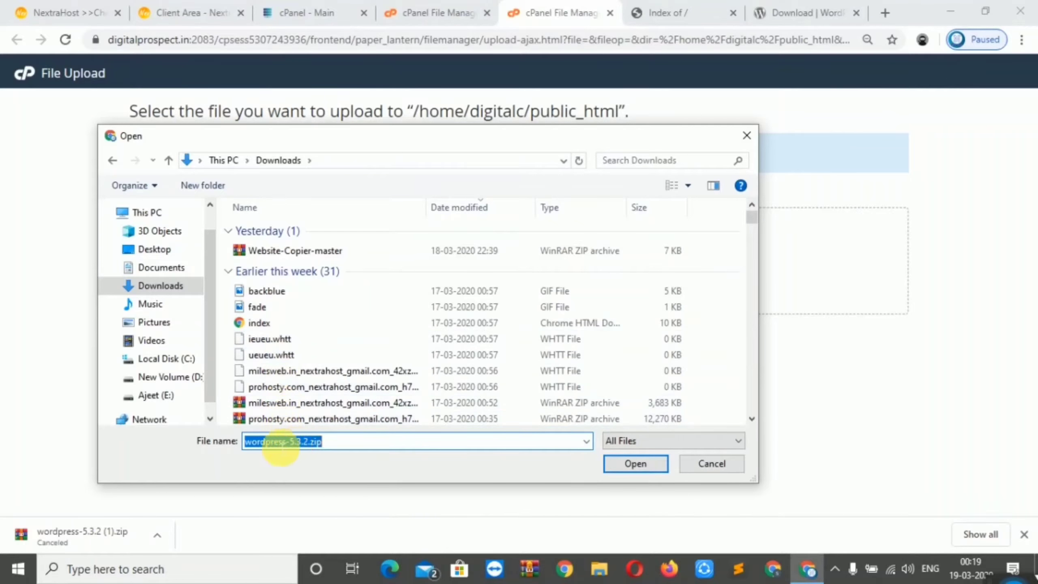
left_click(628, 464)
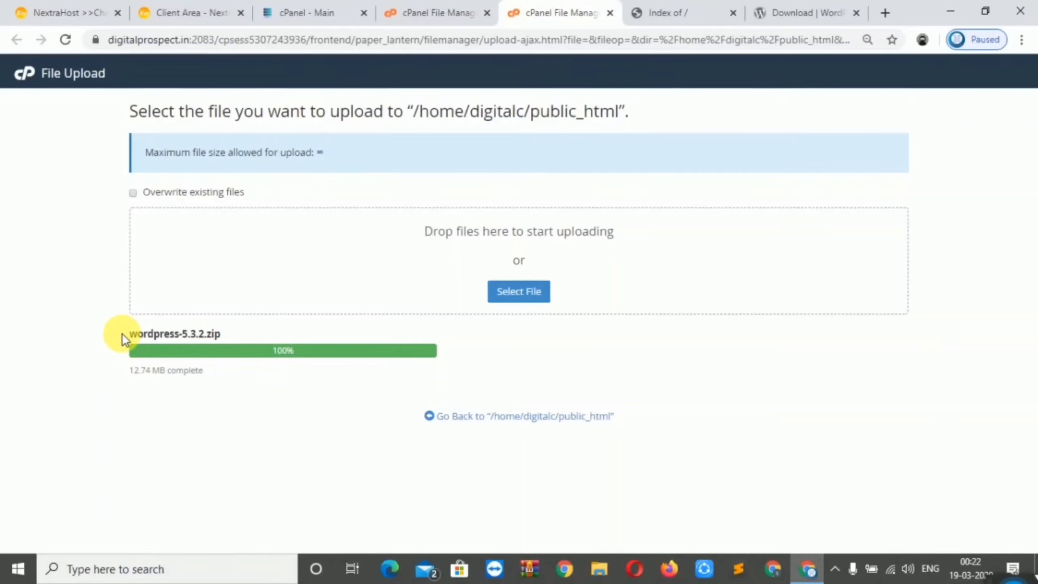
left_click_drag(122, 333, 236, 333)
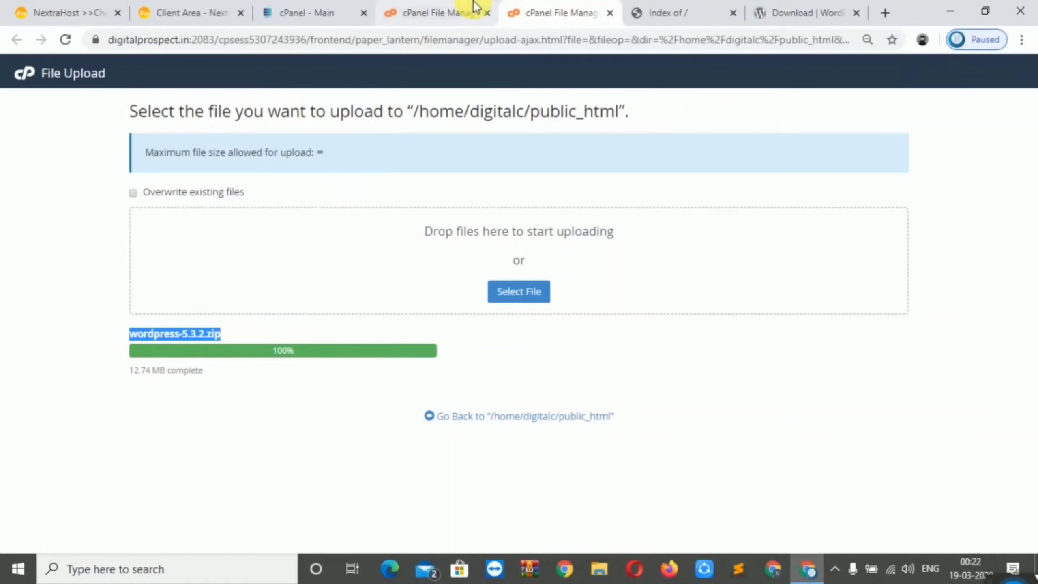
Refresh public_html and extract wordpress-5.3.2.zip there, producing a wordpress folder
left_click(434, 9)
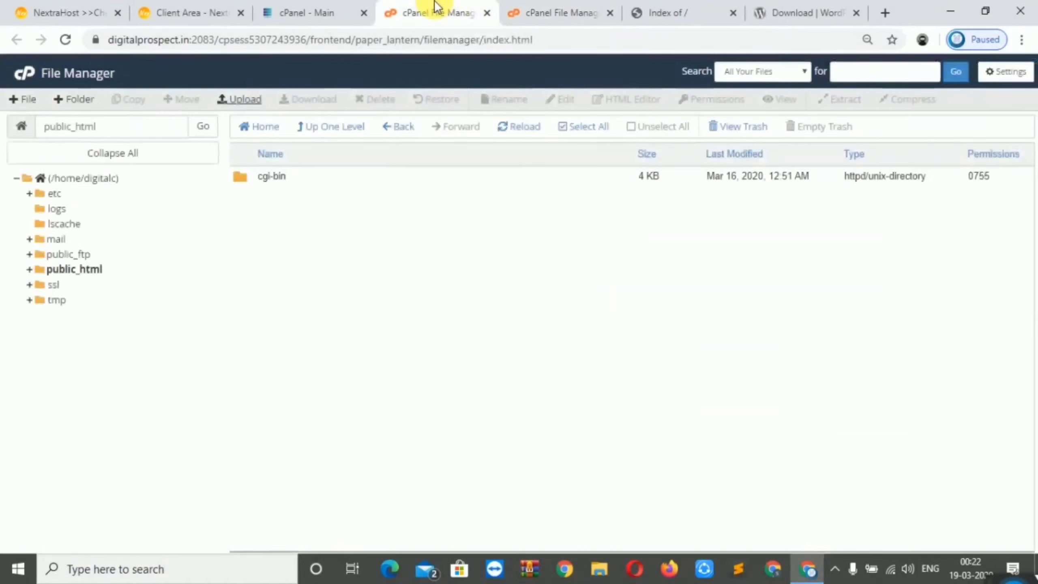
left_click(517, 128)
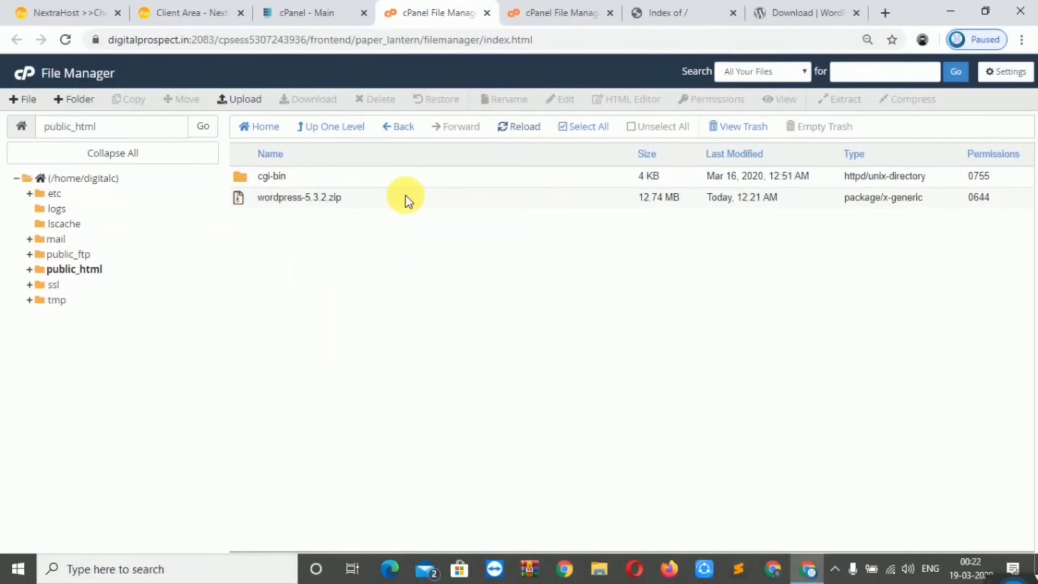
left_click(386, 201)
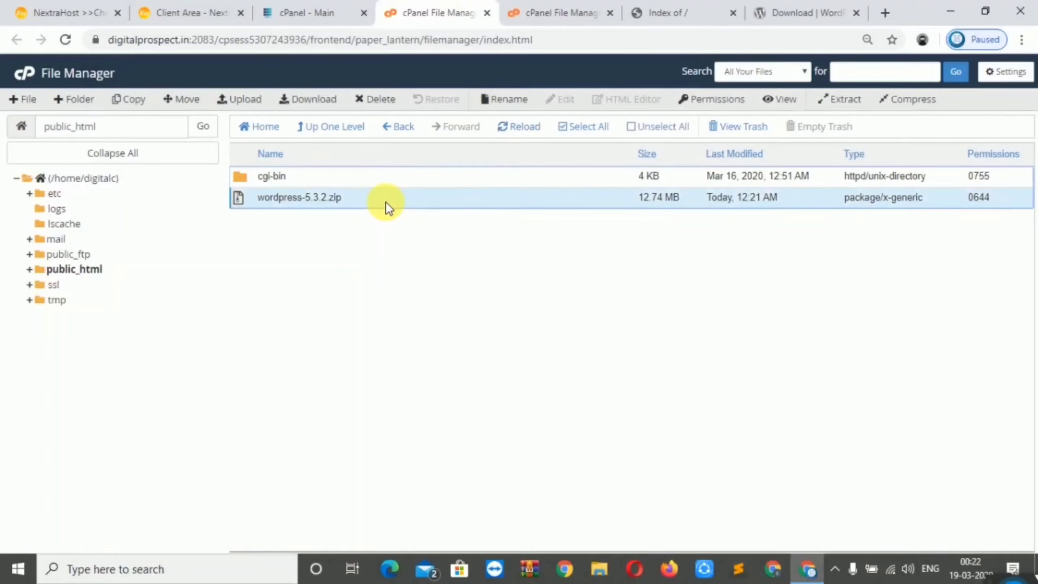
right_click(386, 201)
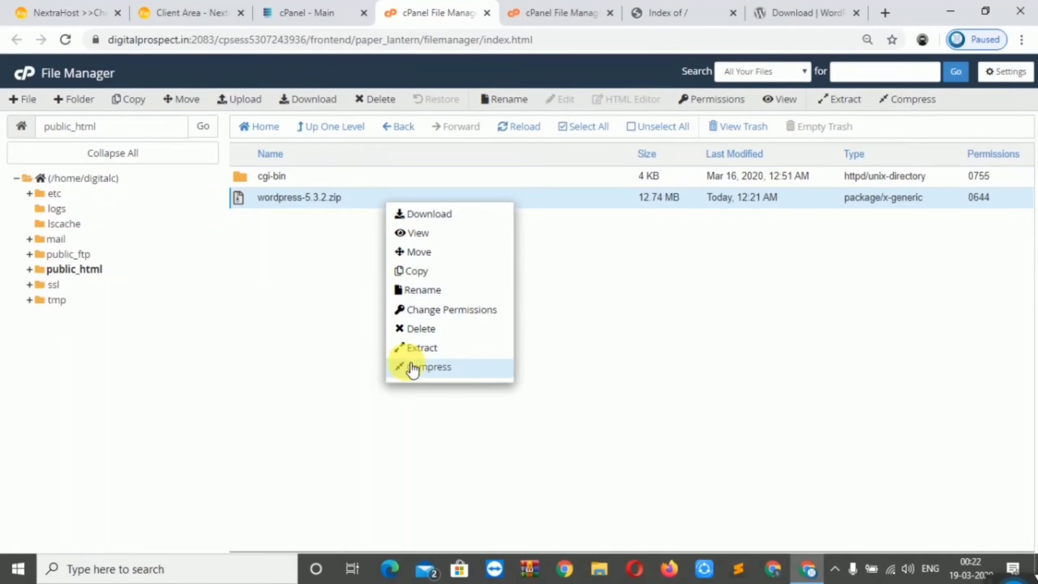
left_click(419, 353)
left_click(604, 373)
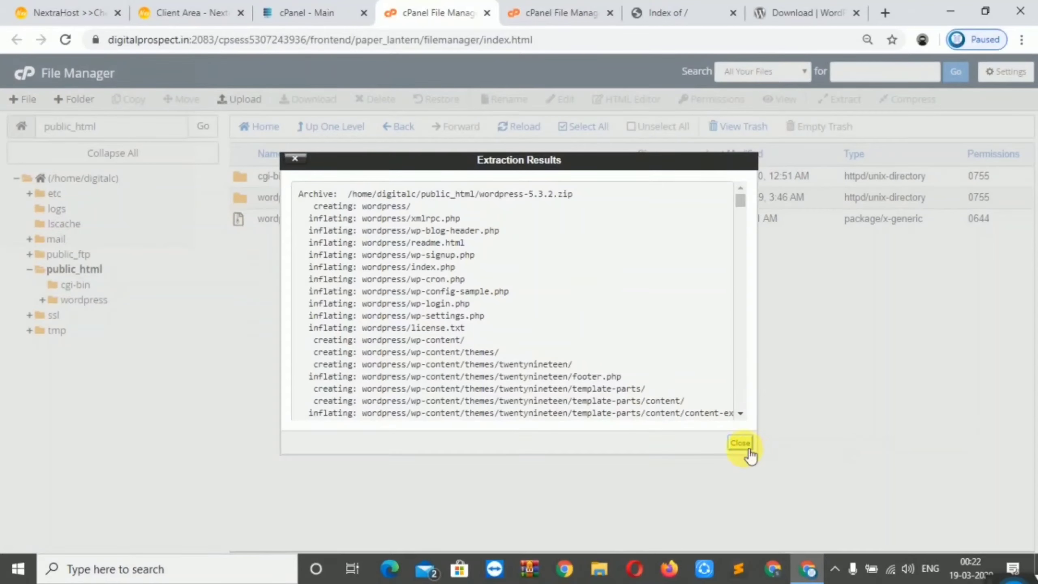
left_click(741, 443)
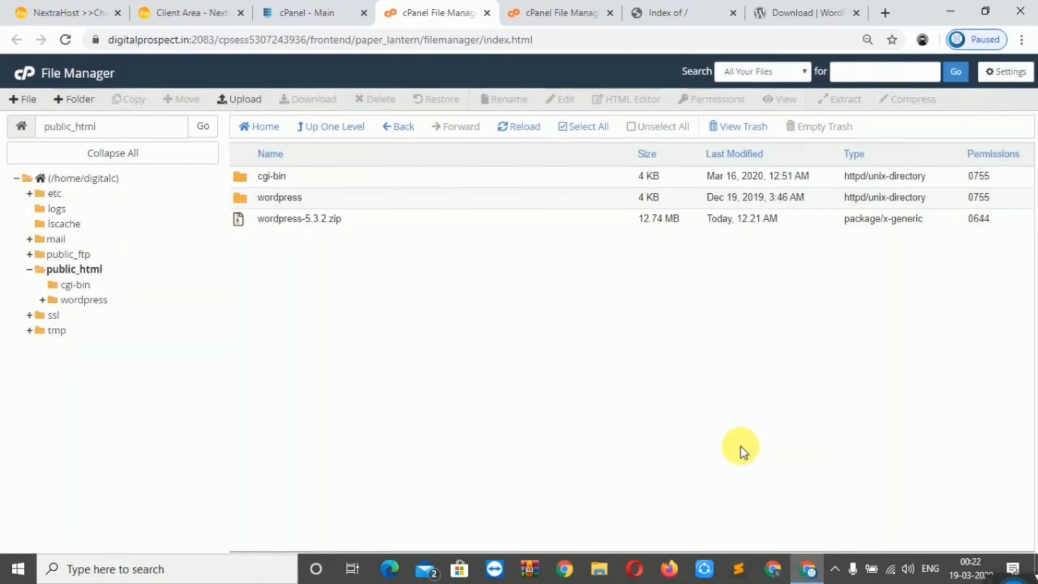
Move every file in the wordpress folder up into public_html by trimming /wordpress from the destination
double_click(342, 197)
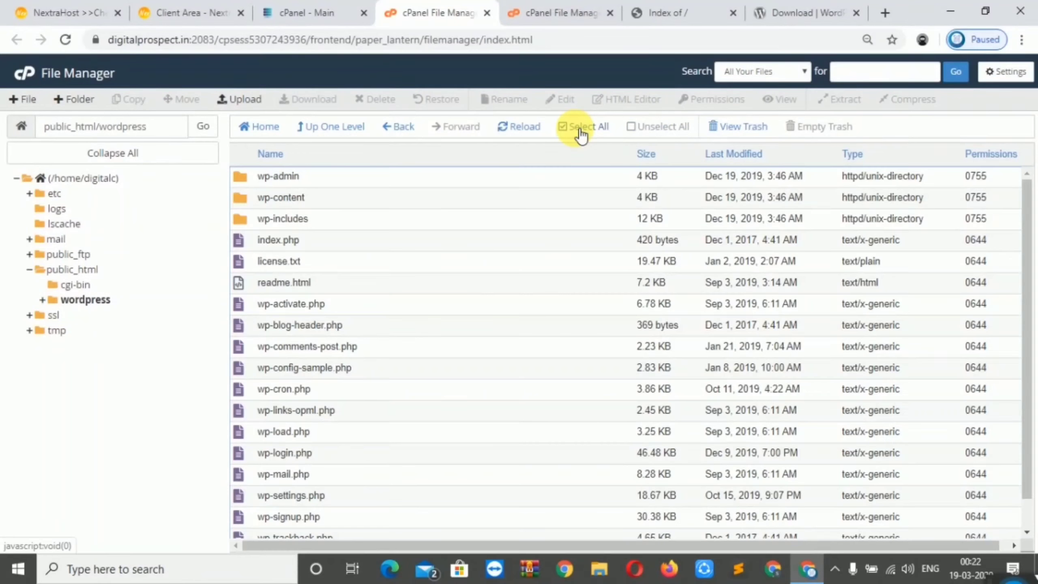
left_click(580, 131)
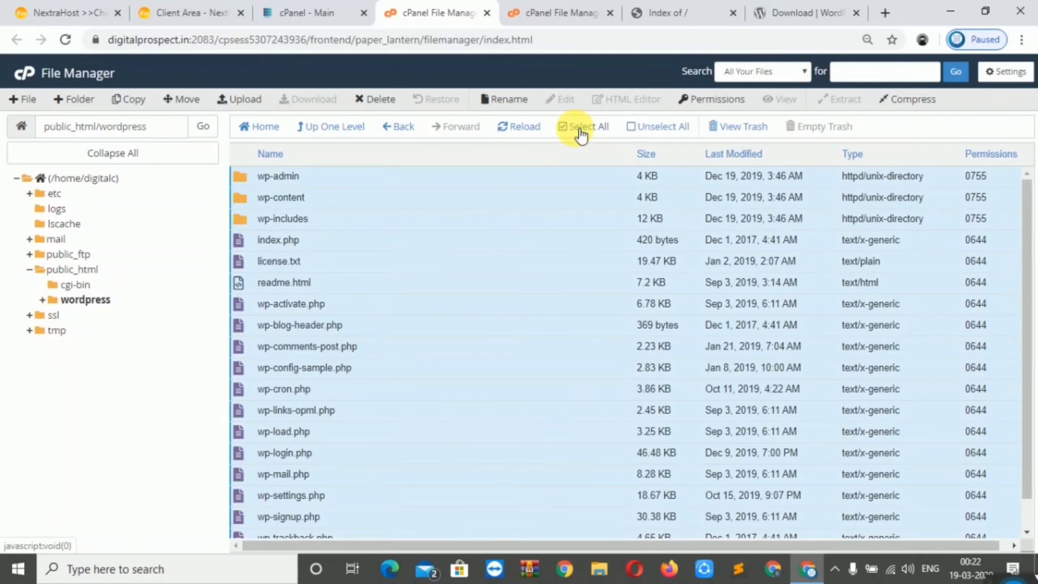
left_click(183, 105)
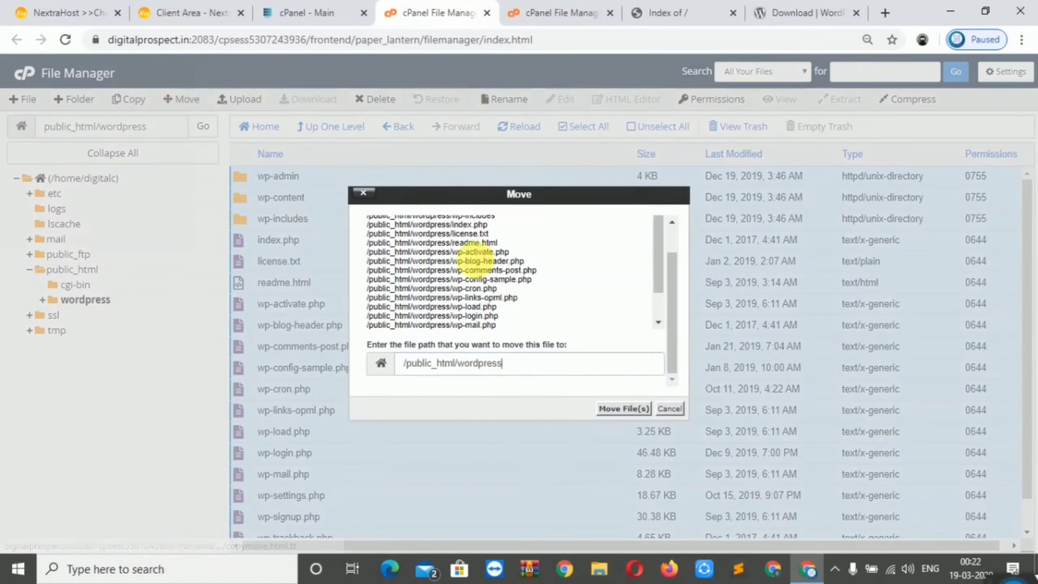
left_click_drag(515, 372, 458, 371)
key("BackSpace")
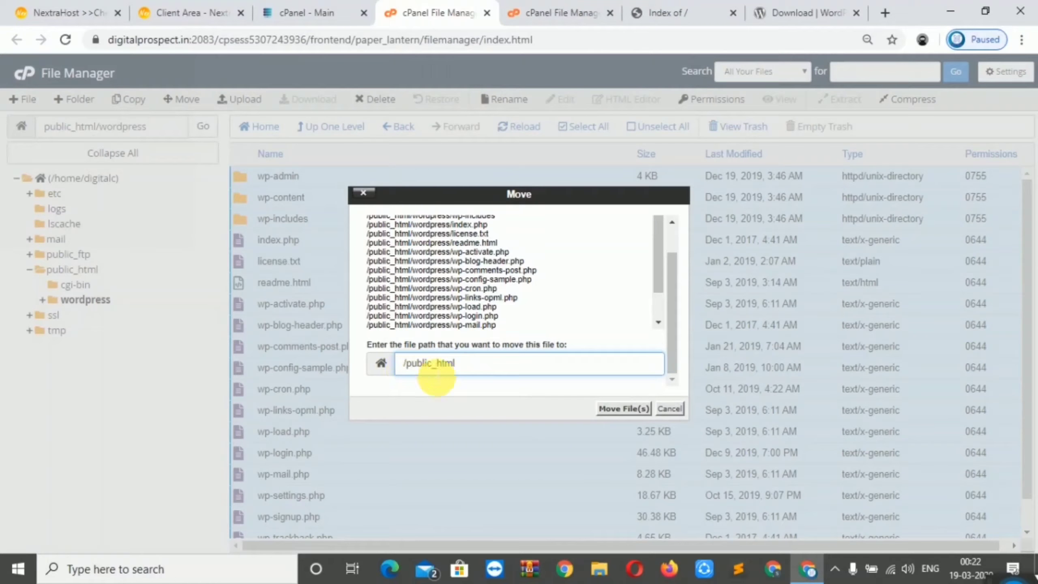
left_click(612, 409)
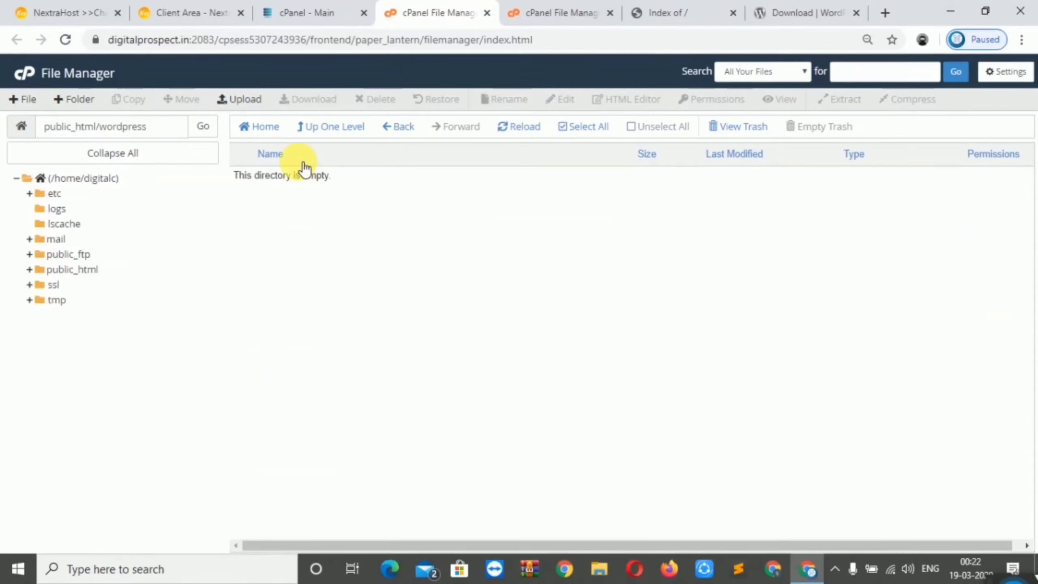
left_click(320, 132)
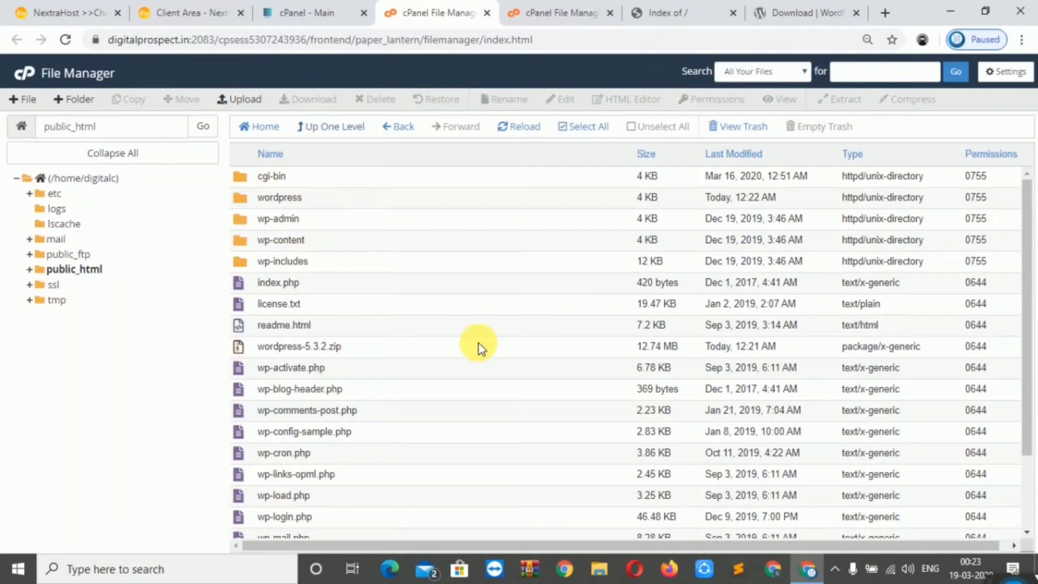
left_click(728, 8)
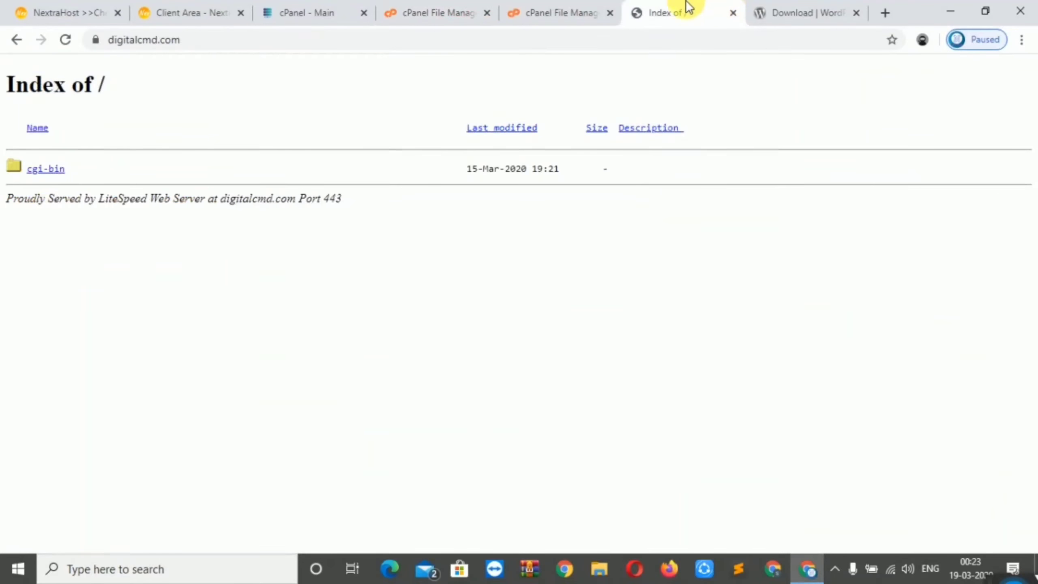
Reload digitalcmd.com to launch the WordPress installer and continue with English (United States)
left_click(64, 41)
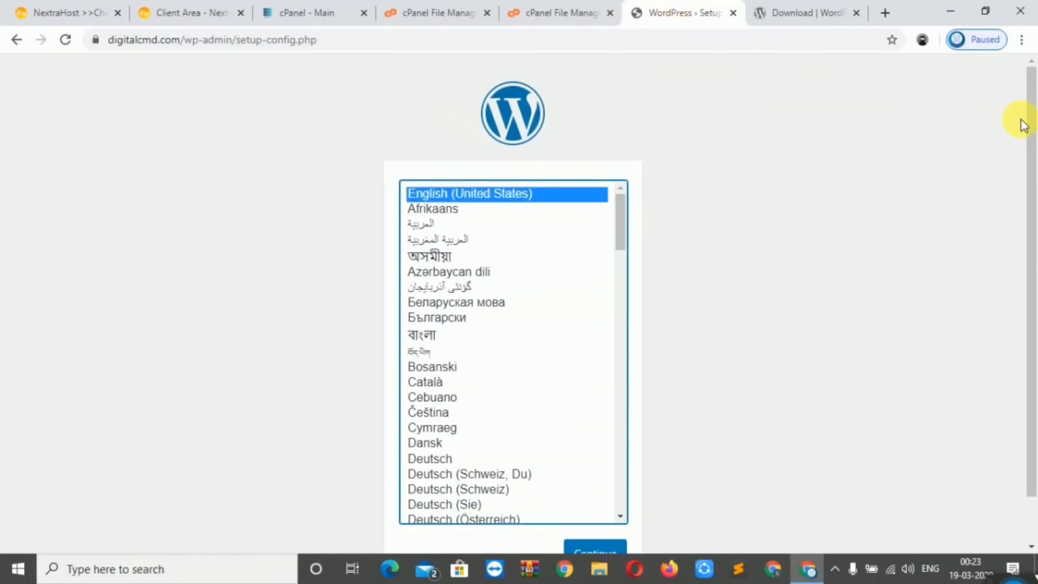
left_click_drag(1029, 116, 1034, 273)
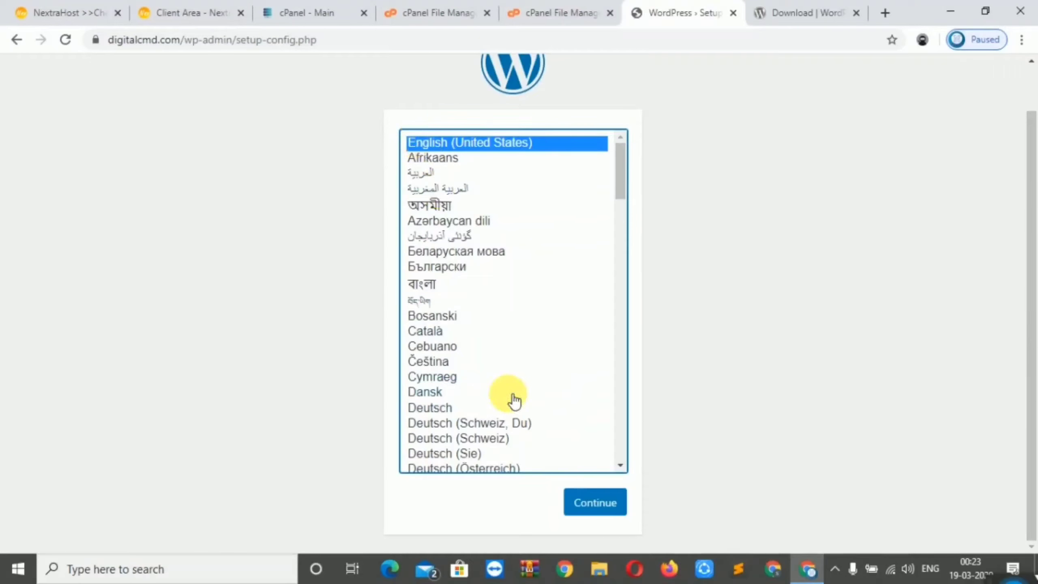
left_click(596, 505)
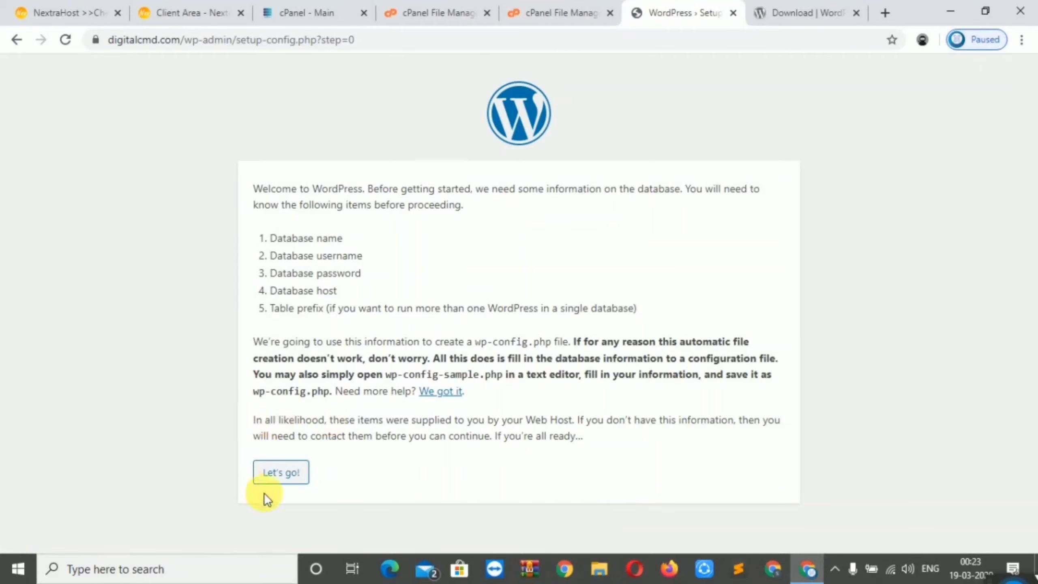
Open the WordPress database connection form, review its Database Name field, and return to cPanel's main page
left_click(281, 483)
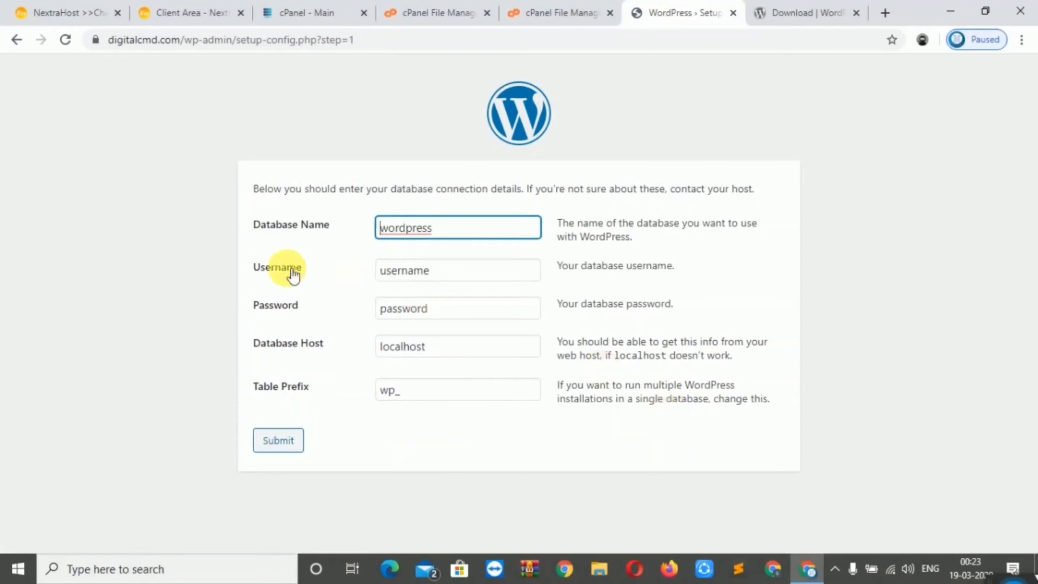
left_click(280, 233)
left_click_drag(261, 228, 336, 250)
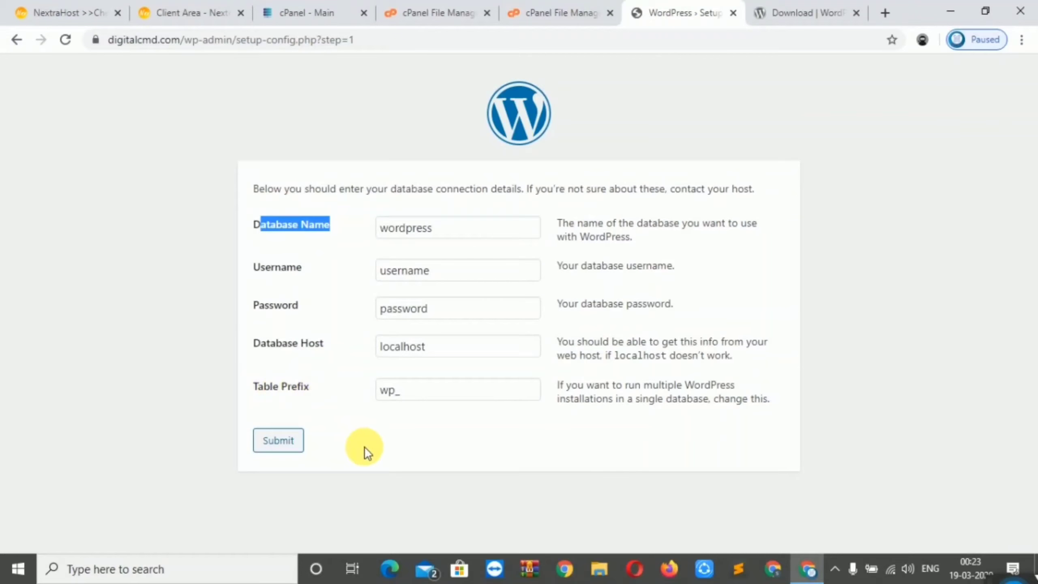
left_click(400, 125)
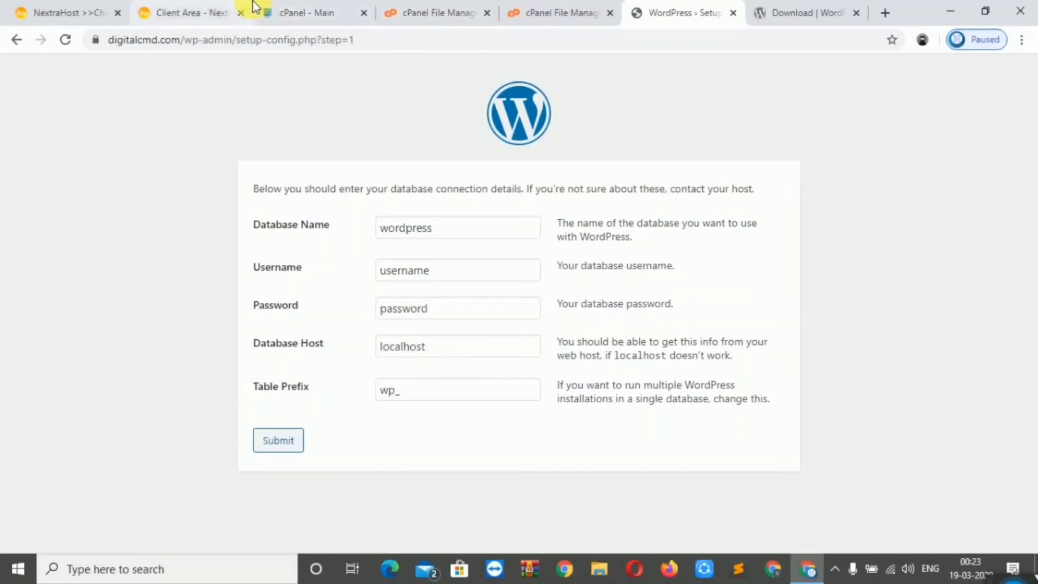
left_click(277, 7)
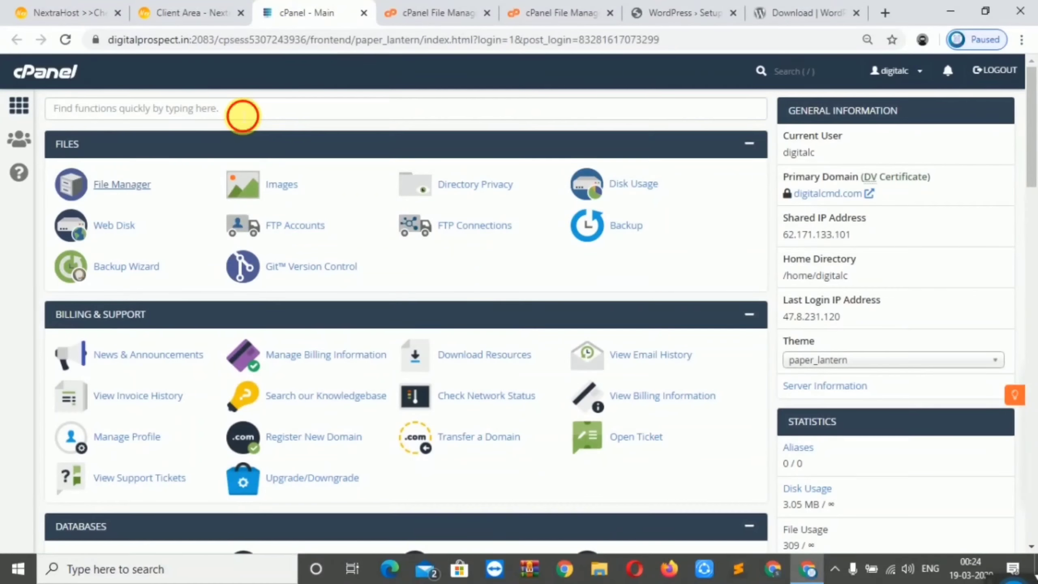
Find 'data' and use the MySQL Database Wizard to create the database digitalc_demo
left_click(243, 115)
type("data")
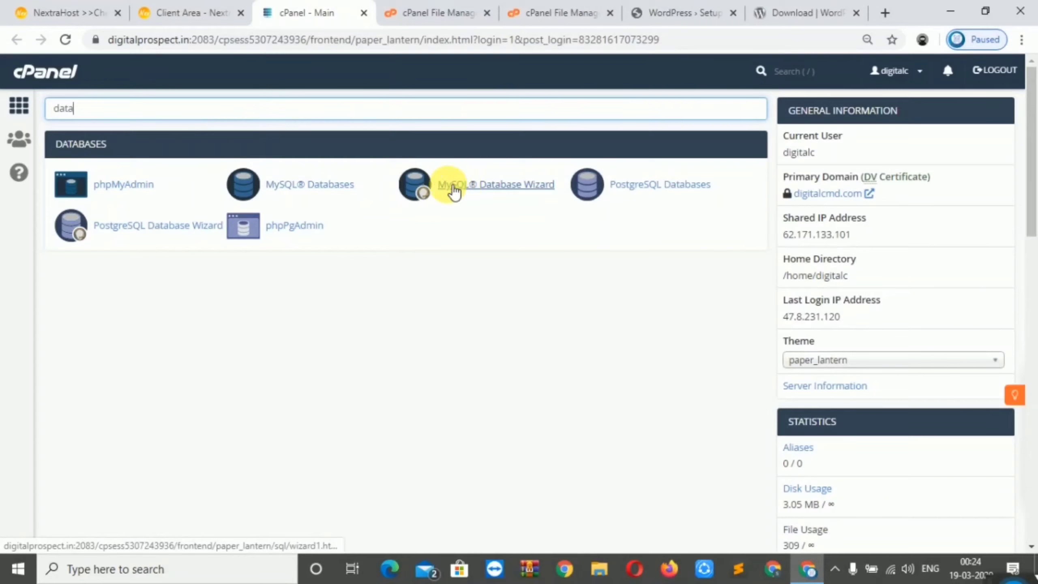
left_click(491, 192)
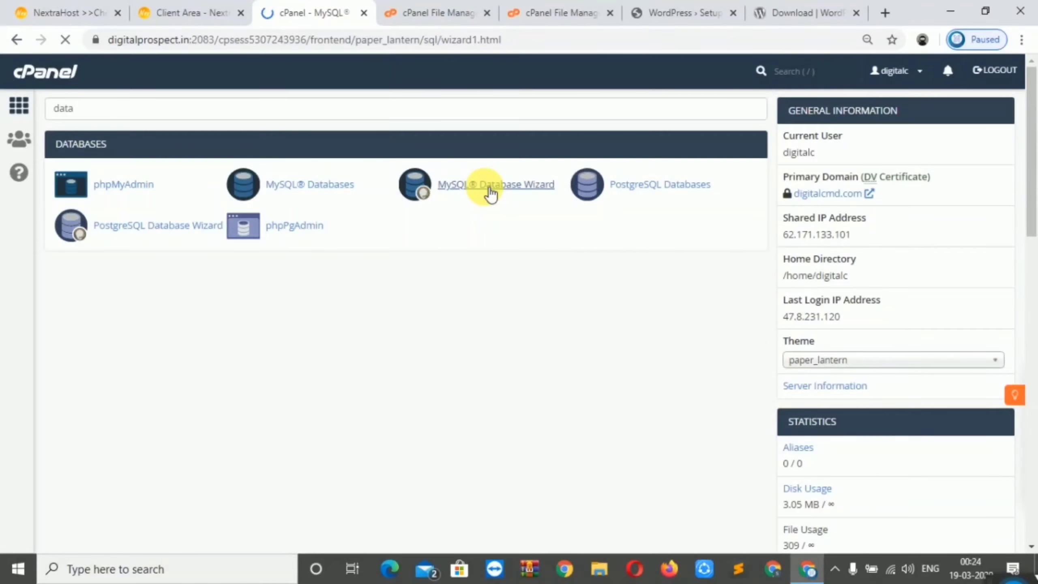
left_click(298, 270)
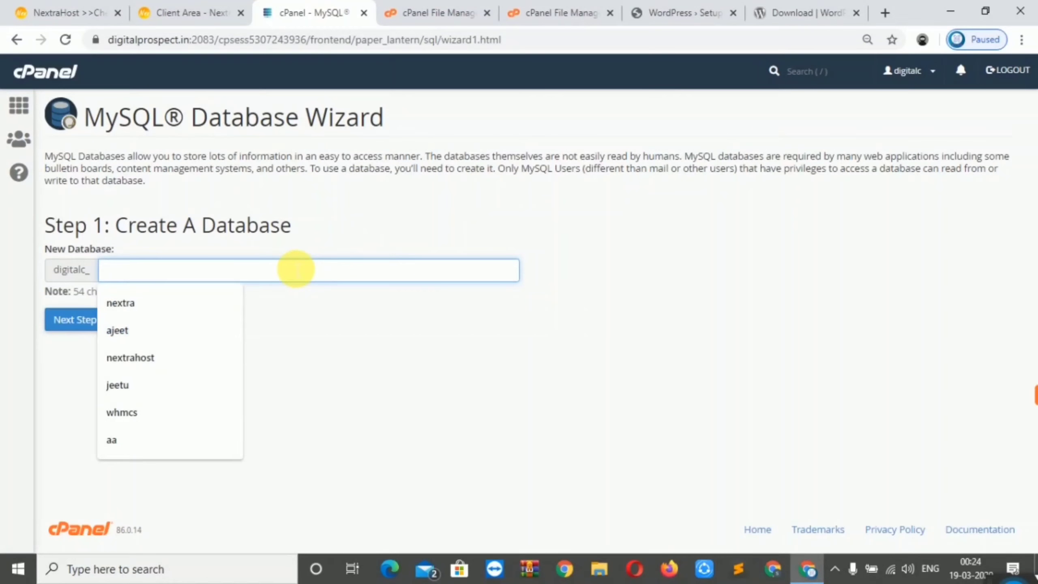
type("demo")
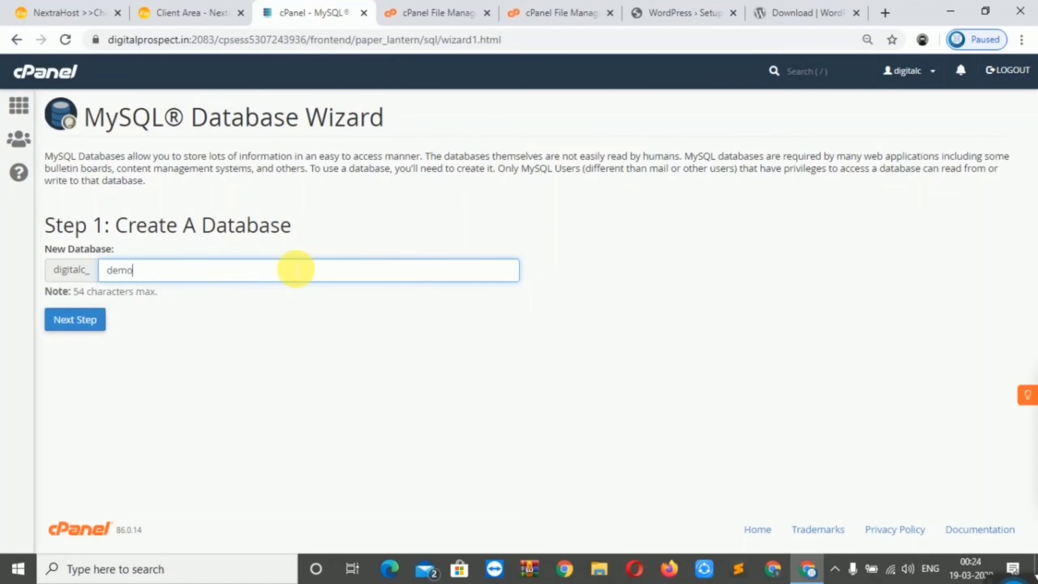
left_click(76, 331)
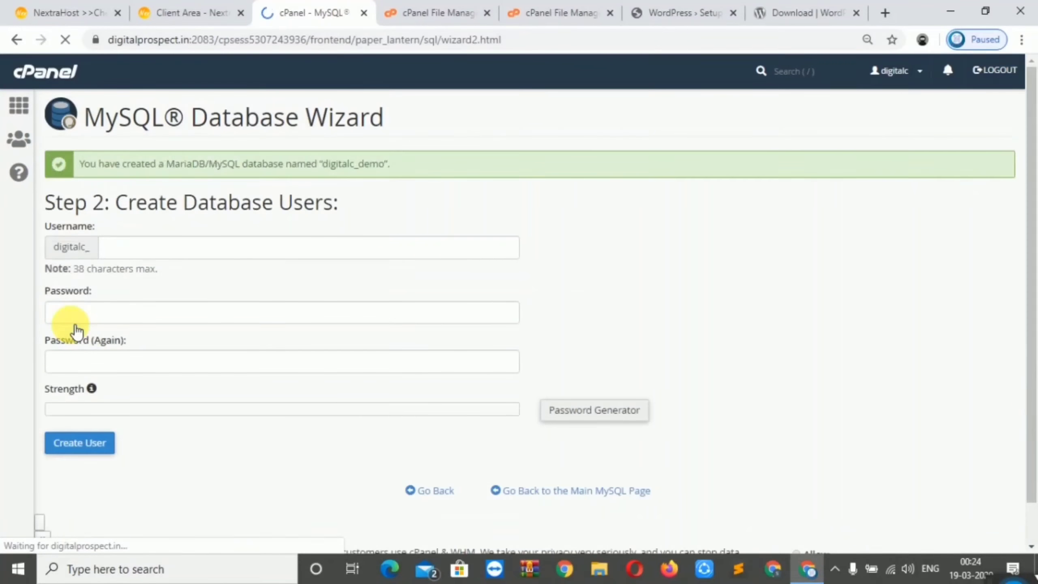
Create the MySQL user digitalc_demo with a copied, very strong generated password
left_click(139, 256)
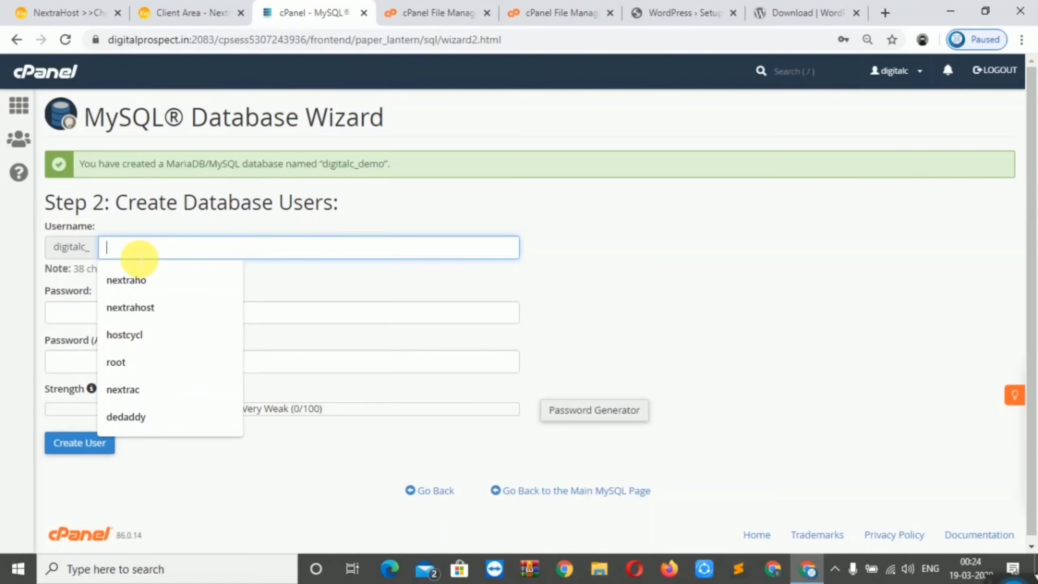
type("de")
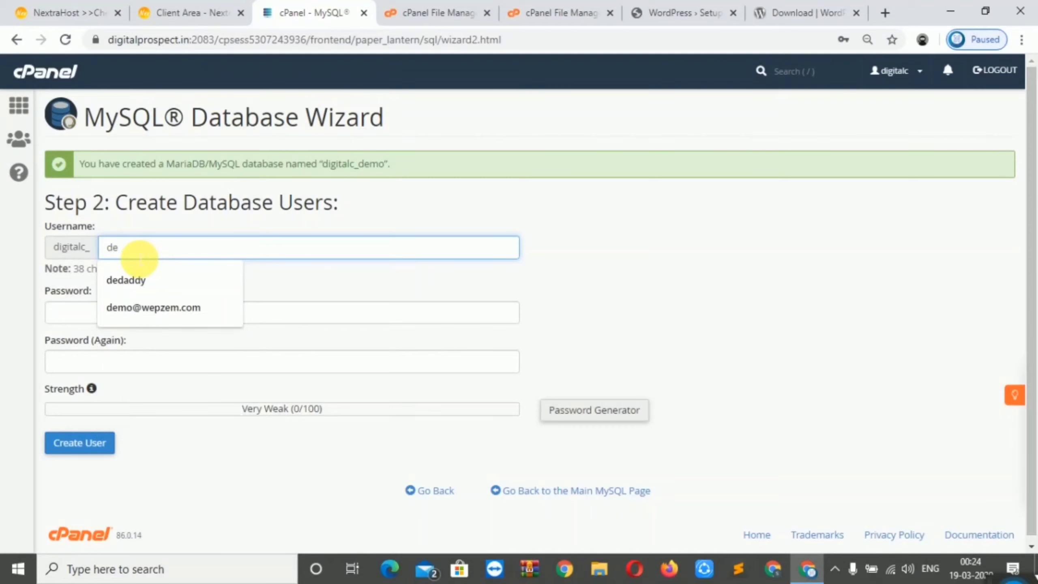
type("mo")
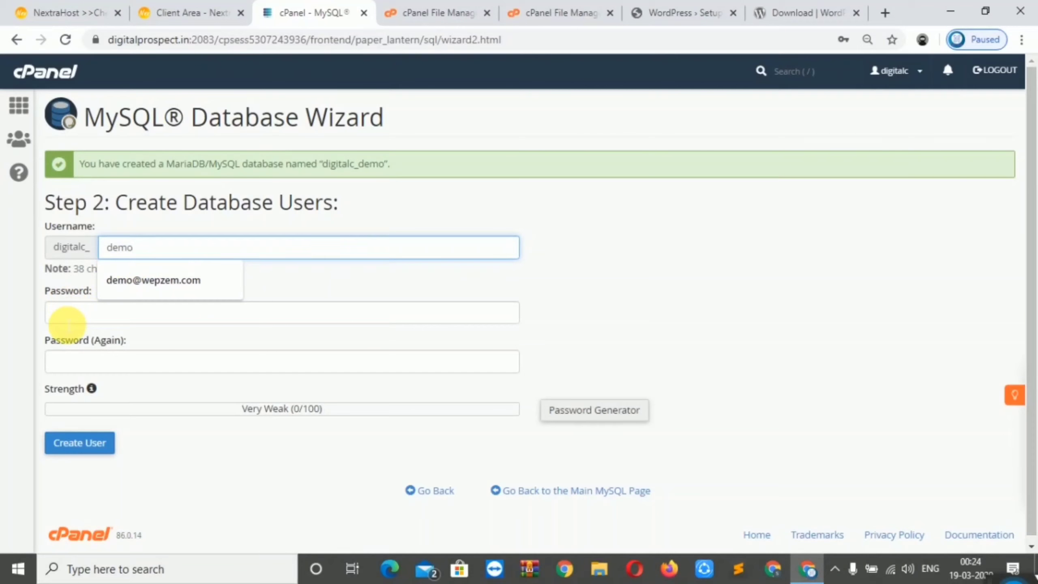
left_click(579, 418)
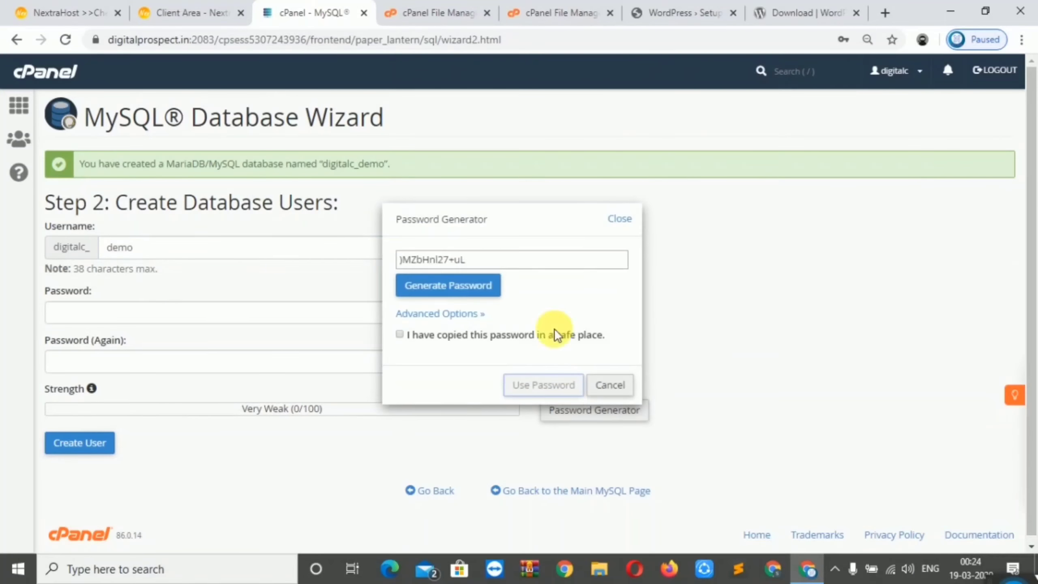
key("ctrl+a")
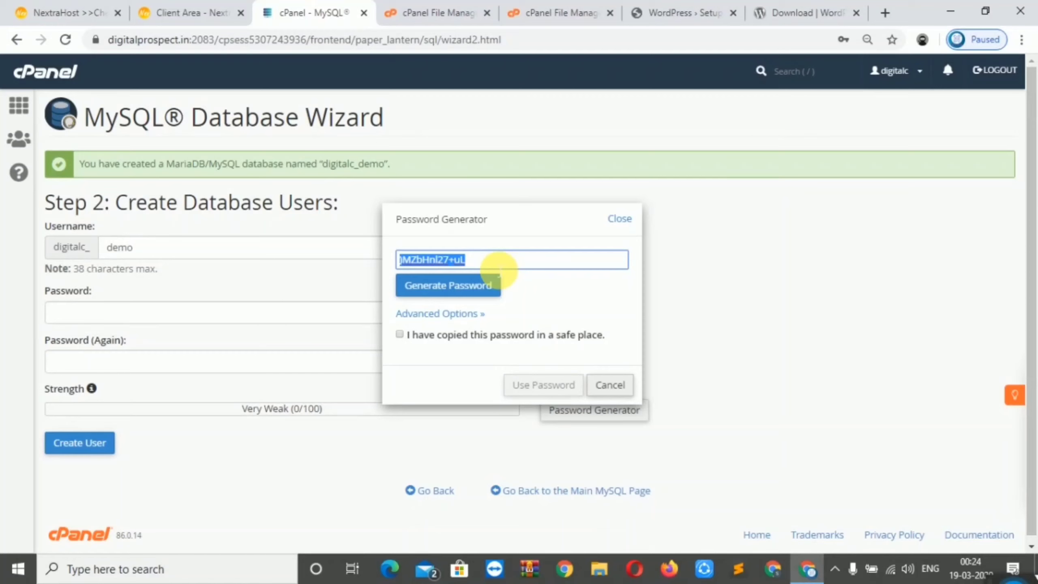
left_click(476, 284)
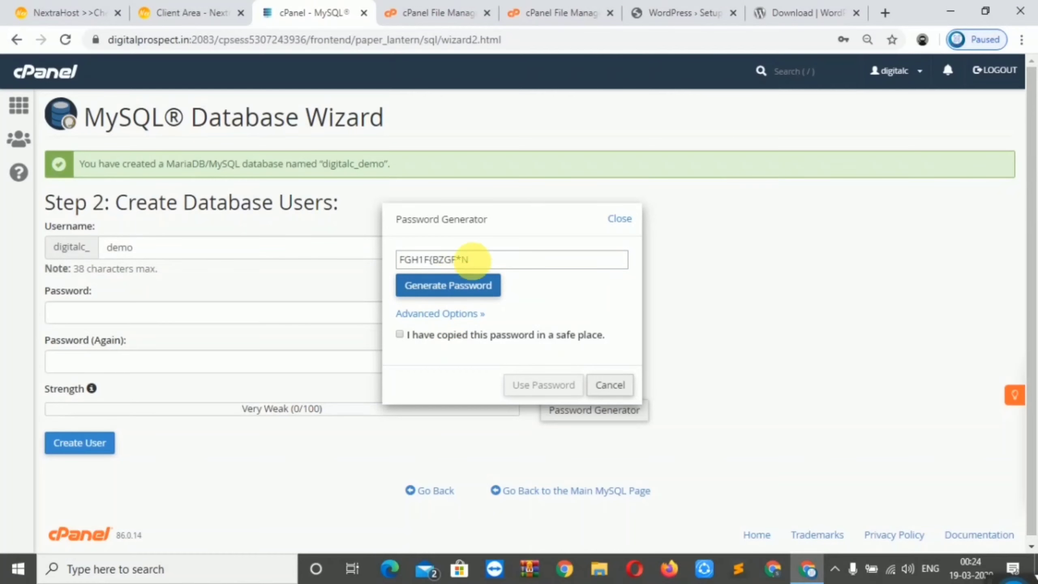
triple_click(476, 266)
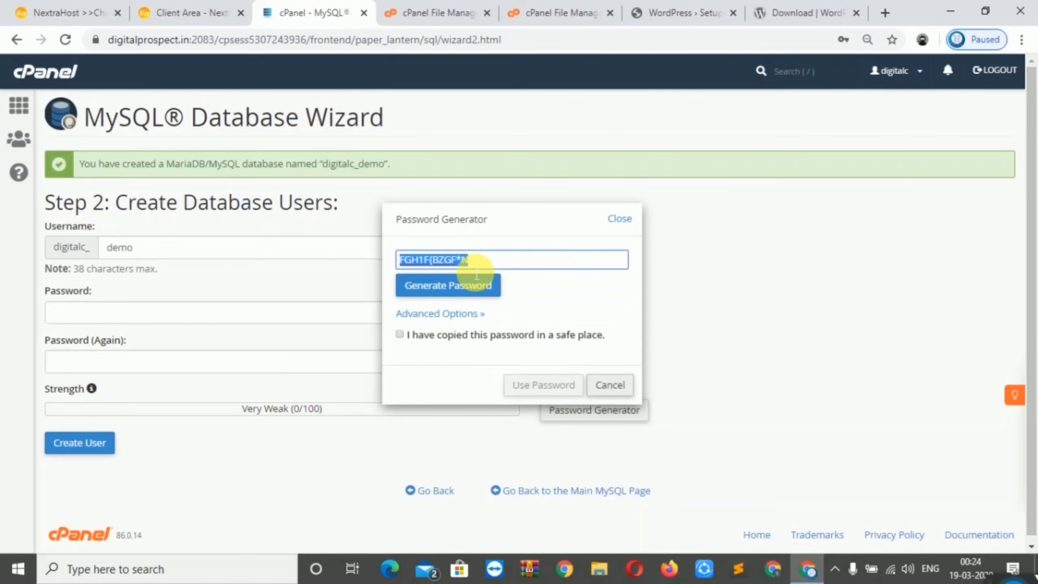
left_click(399, 335)
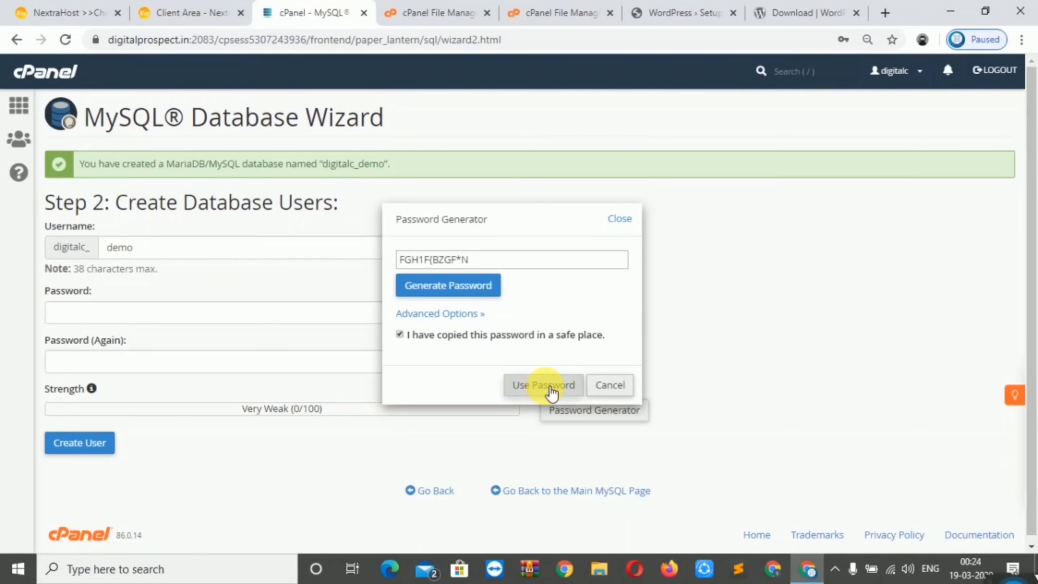
left_click(551, 391)
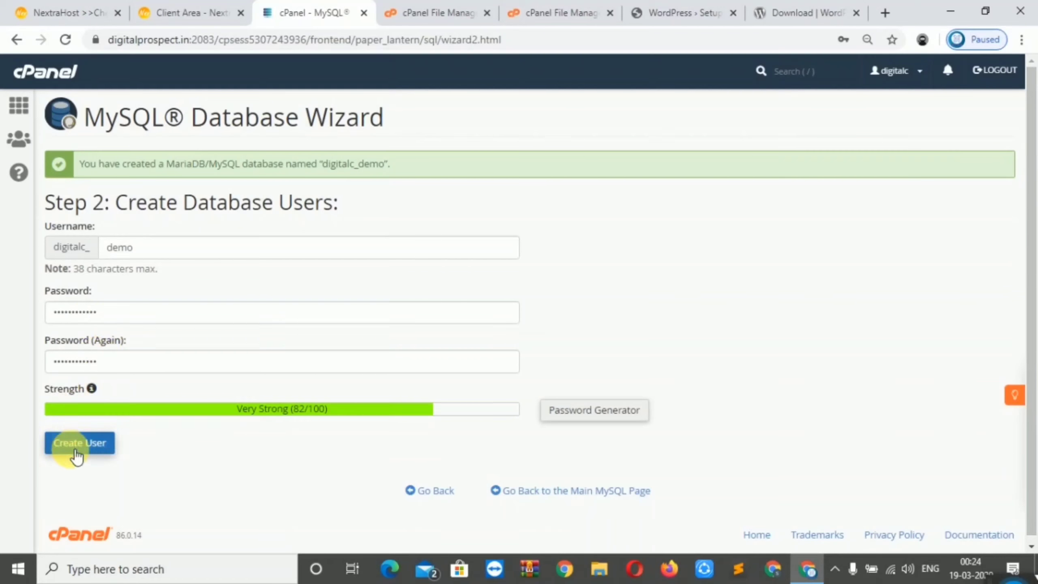
left_click(76, 450)
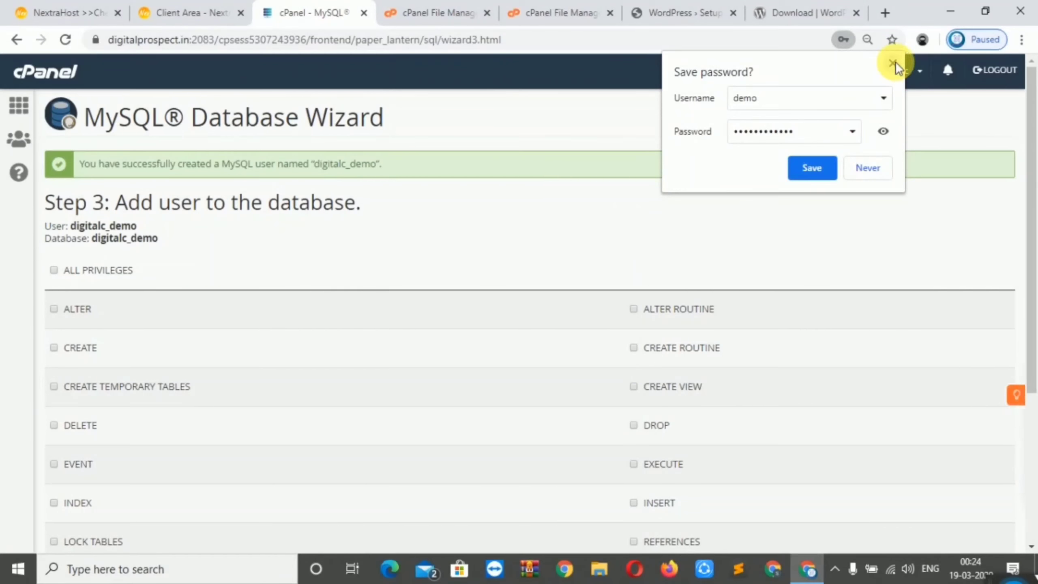
Grant digitalc_demo ALL PRIVILEGES on the digitalc_demo database and return to the WordPress setup form
left_click(813, 168)
left_click(54, 273)
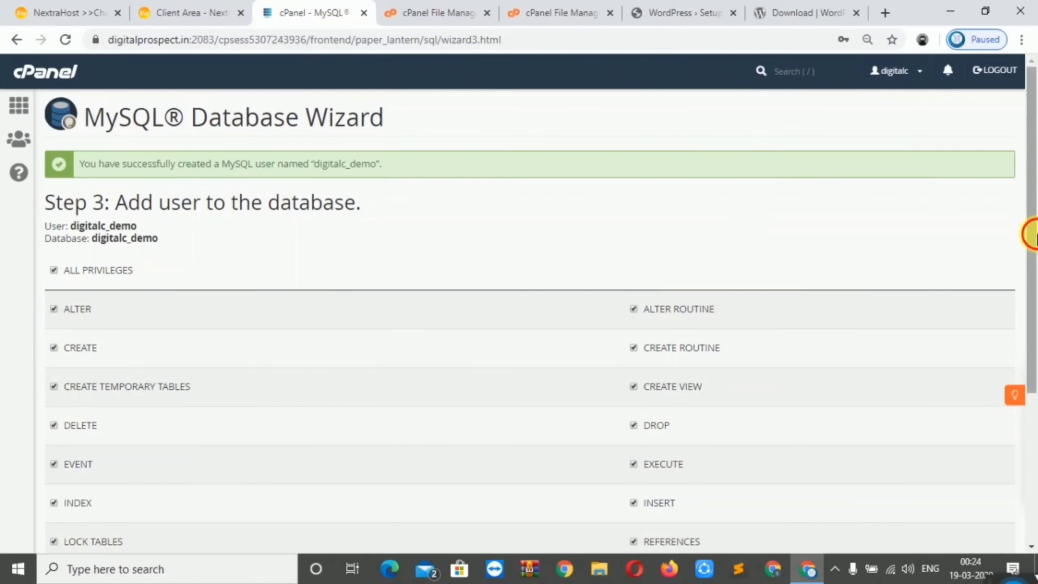
left_click_drag(1029, 232, 1029, 464)
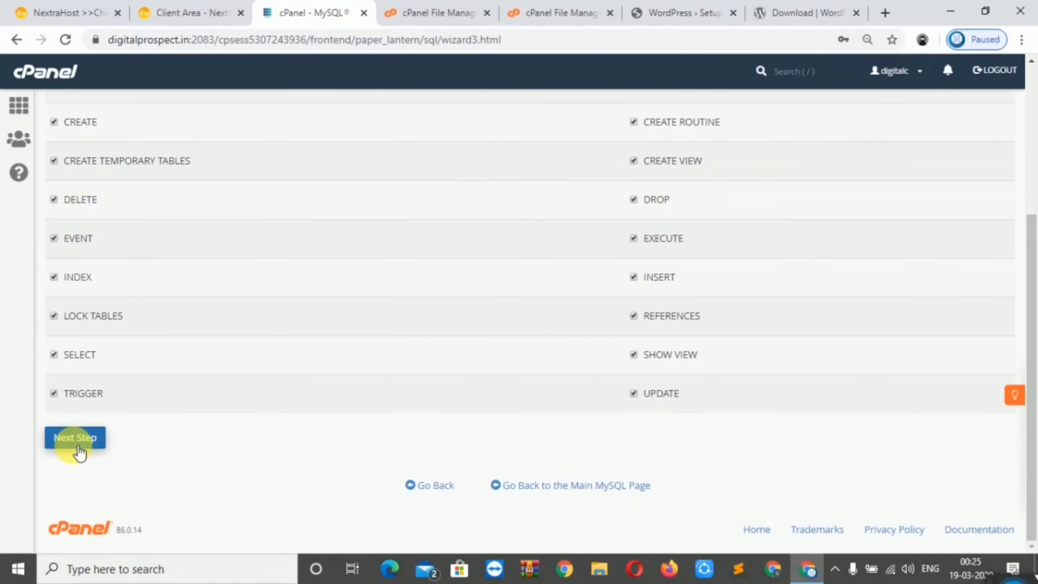
left_click(77, 447)
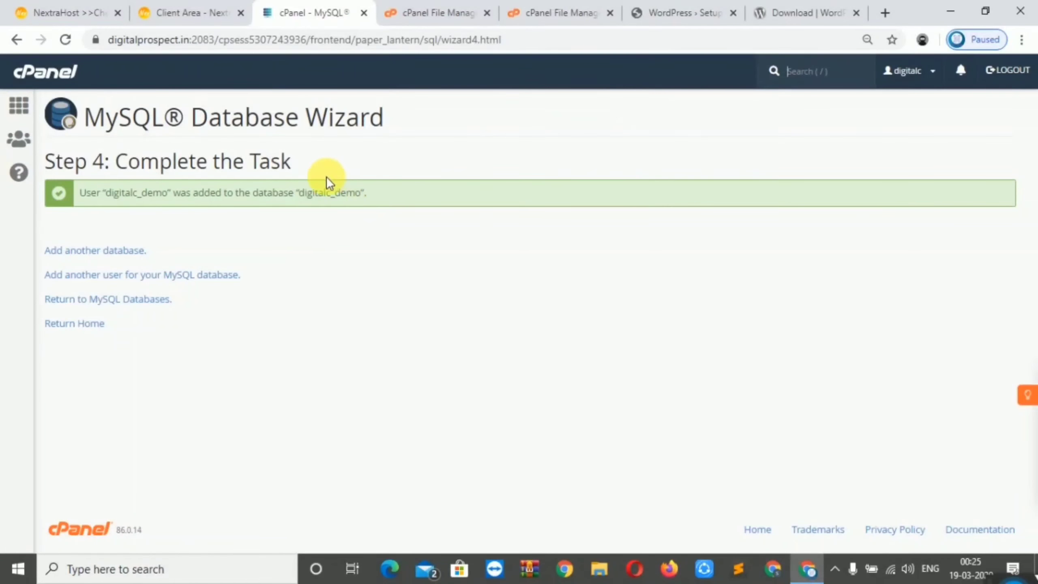
left_click(658, 11)
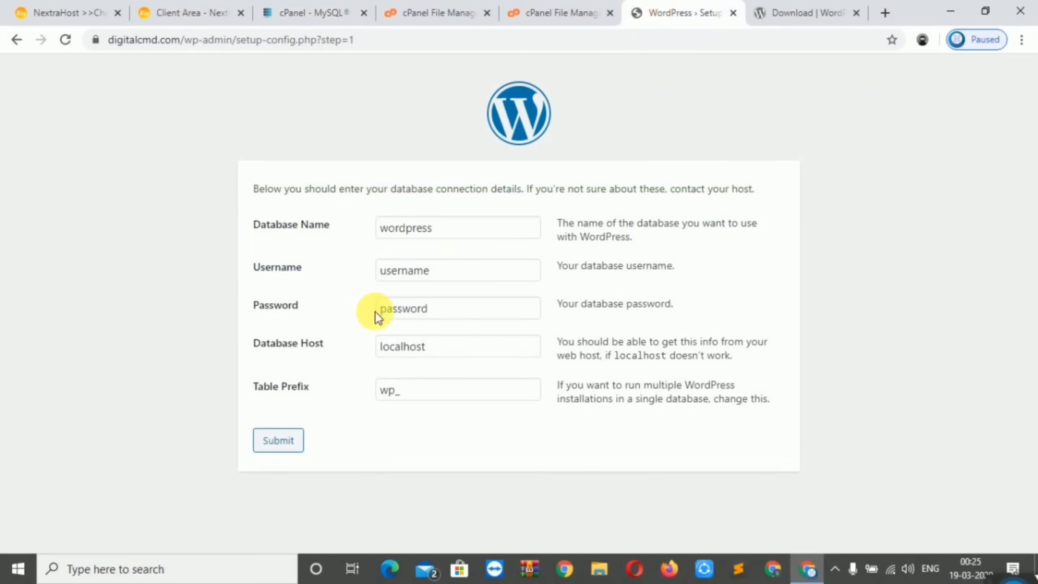
Paste the database user's password into the installer and copy the name digitalc_demo from cPanel
left_click(470, 313)
key("ctrl+a")
key("ctrl+v")
left_click(403, 9)
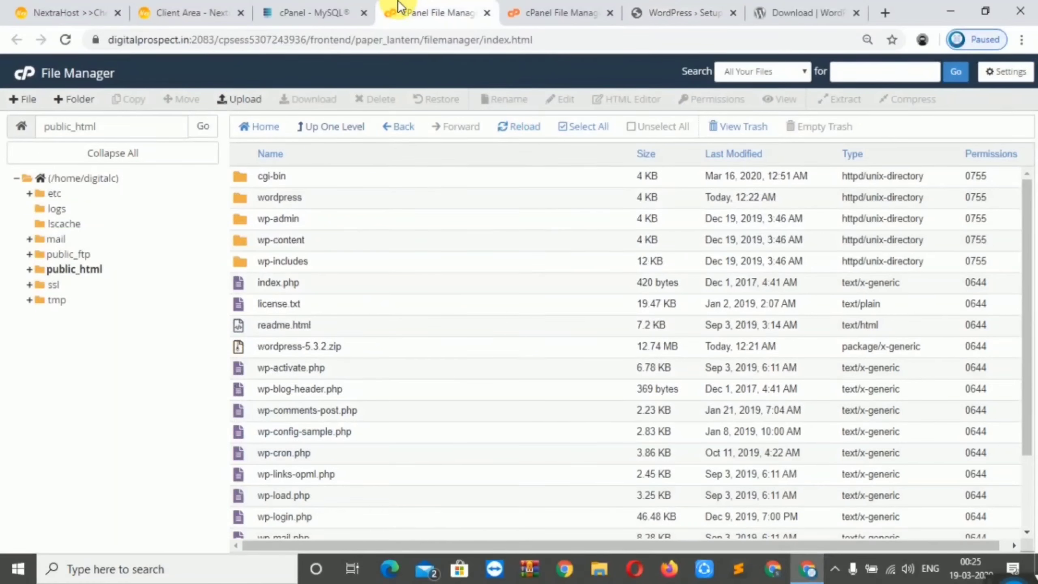
left_click(308, 6)
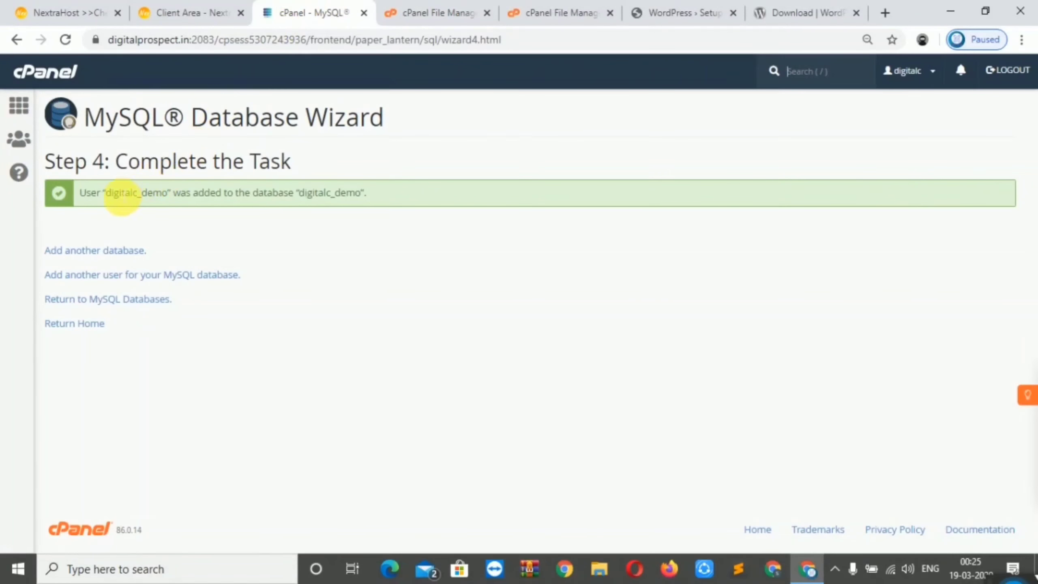
left_click_drag(111, 200, 173, 204)
key("ctrl+c")
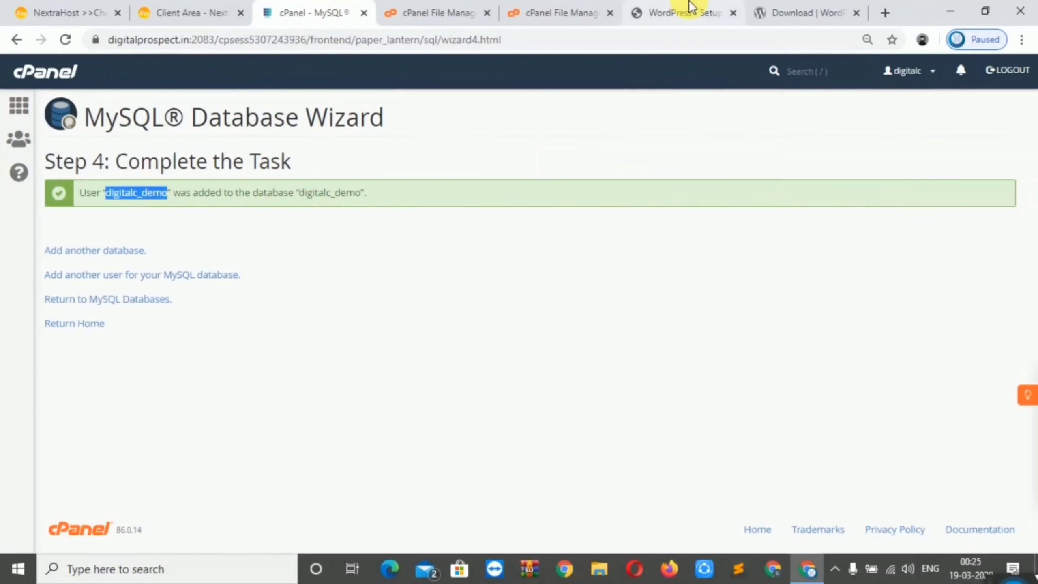
left_click(690, 6)
Fill Database Name and Username with digitalc_demo and submit the connection details
left_click(451, 229)
key("ctrl+a")
key("ctrl+v")
left_click(440, 272)
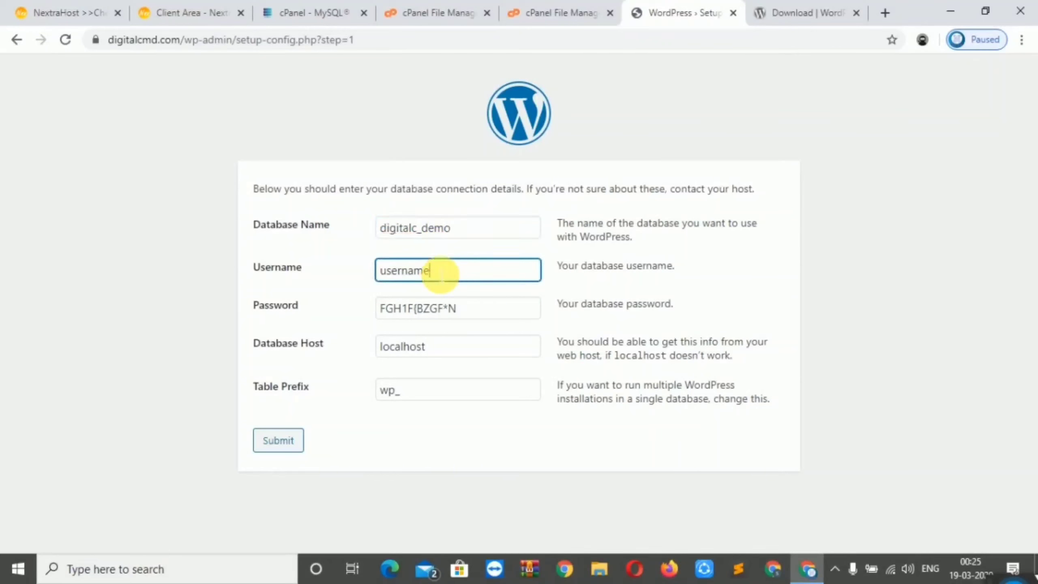
key("ctrl+a")
key("ctrl+v")
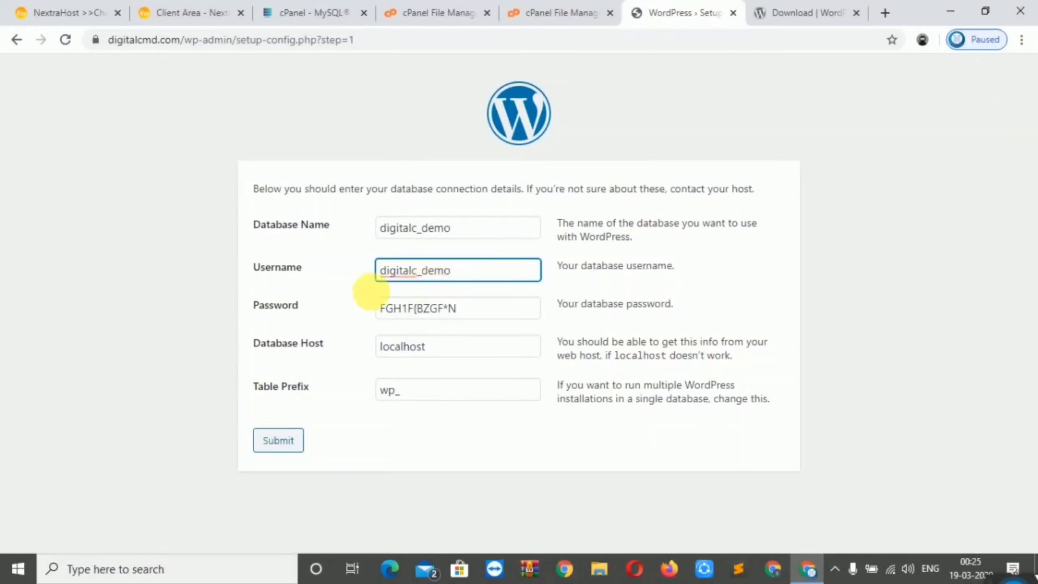
left_click(279, 440)
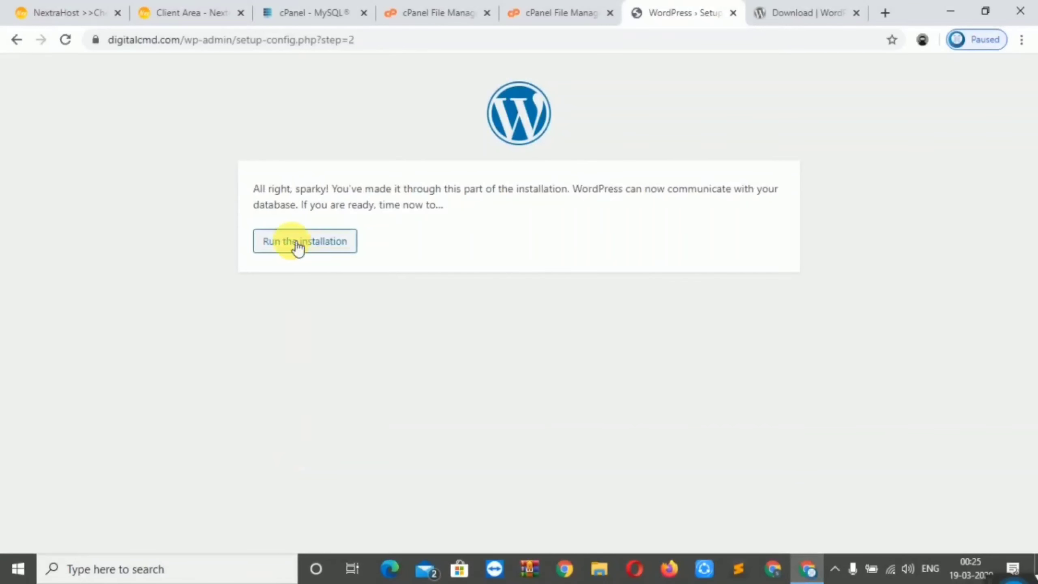
Start the installation and enter site title demo and admin username admin
left_click(323, 249)
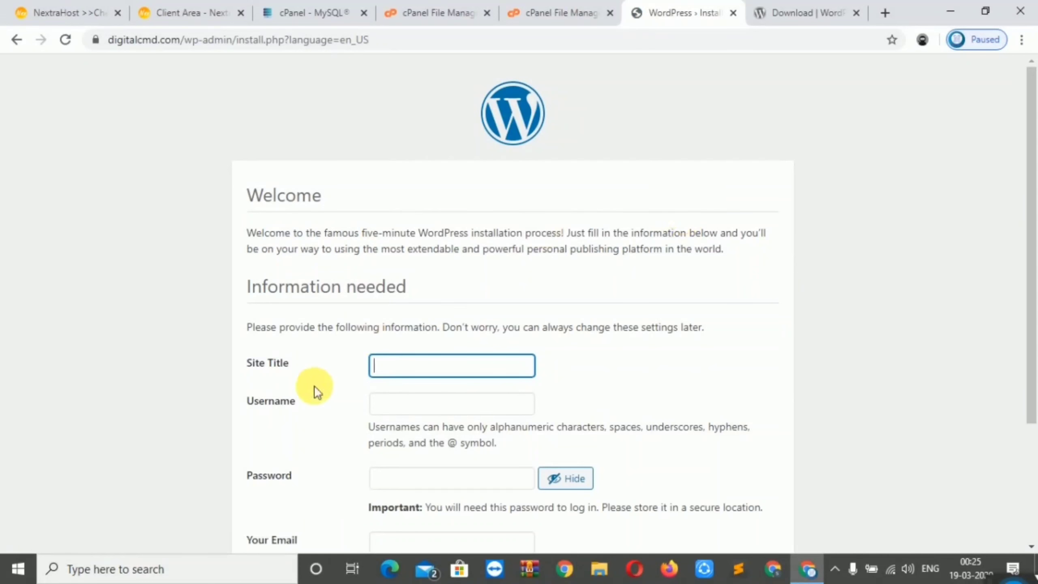
left_click_drag(1031, 239, 1032, 348)
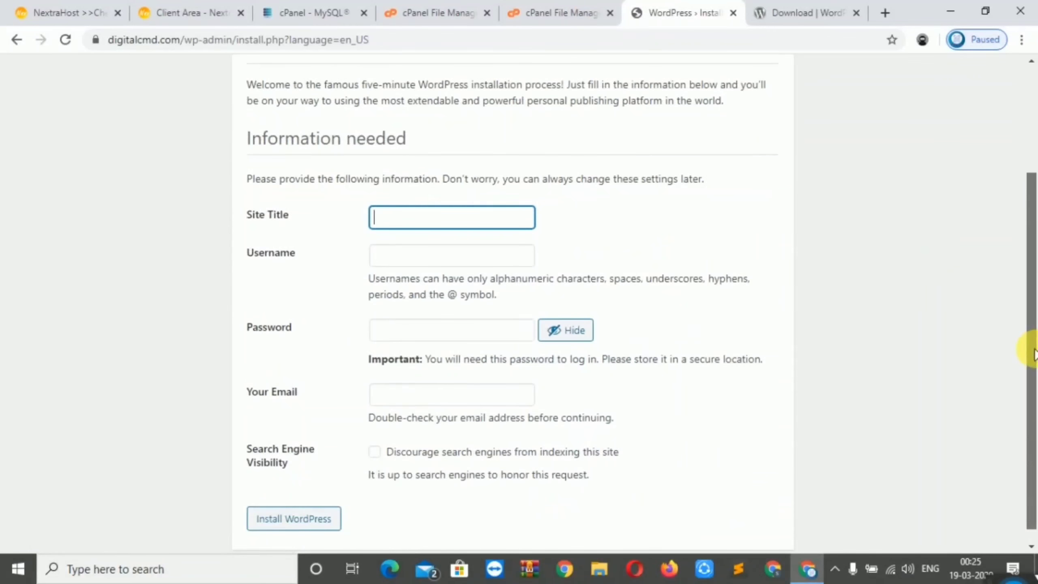
left_click(408, 230)
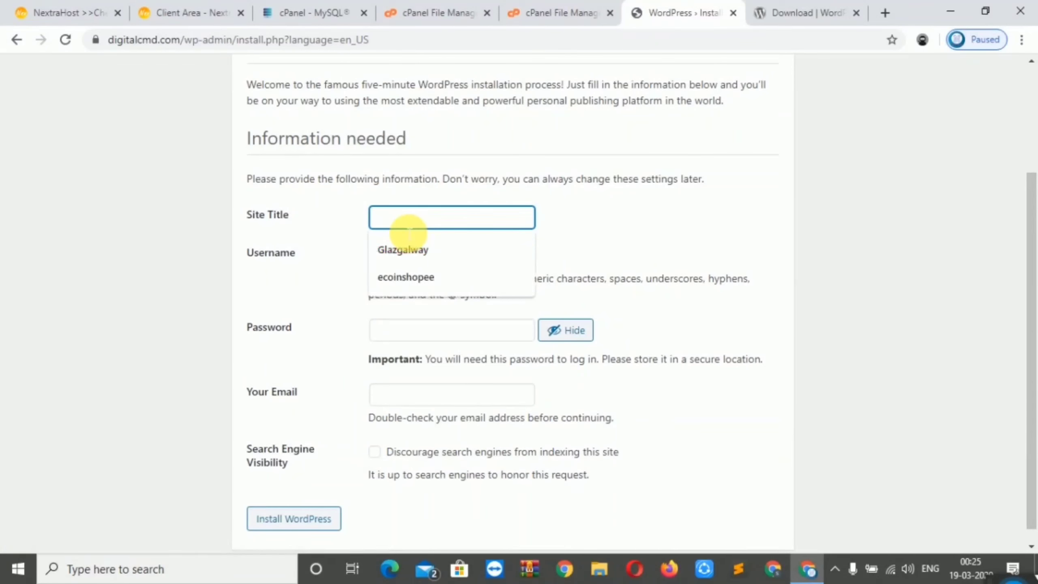
type("demo")
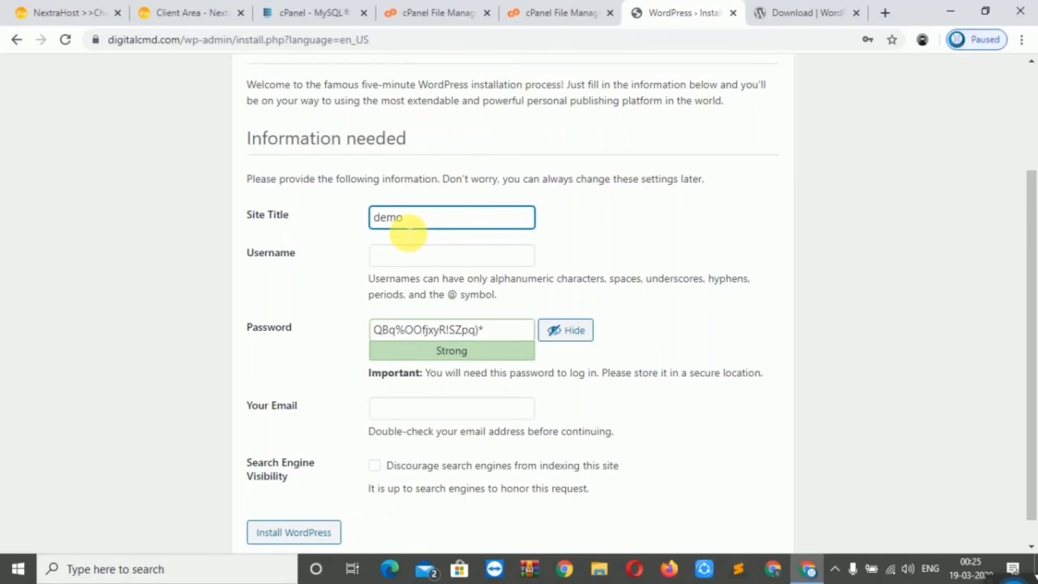
left_click(409, 256)
type("admin")
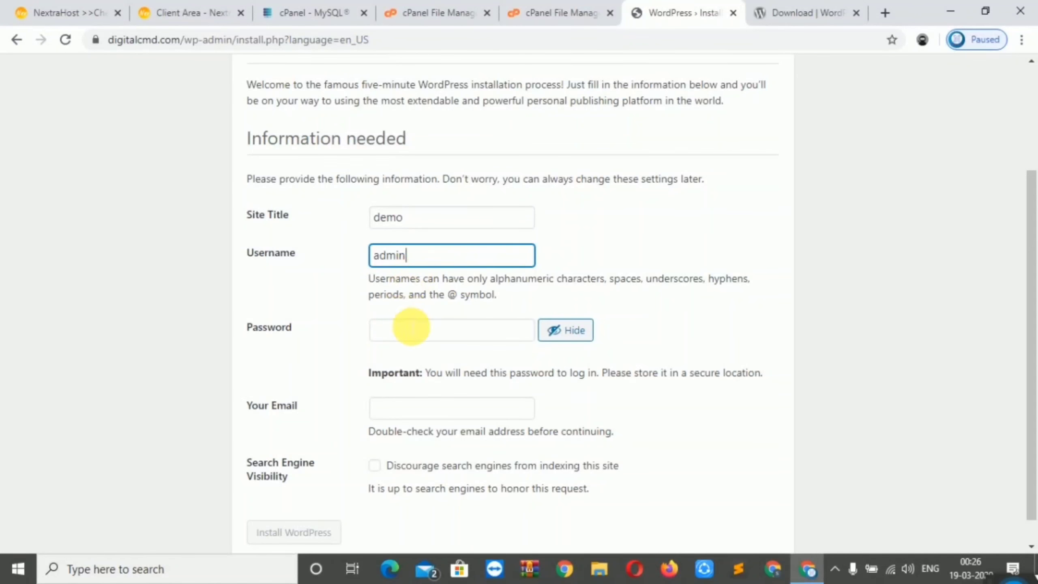
Enter the admin password, fill the admin e-mail from saved addresses, and install WordPress
left_click(412, 329)
left_click(571, 333)
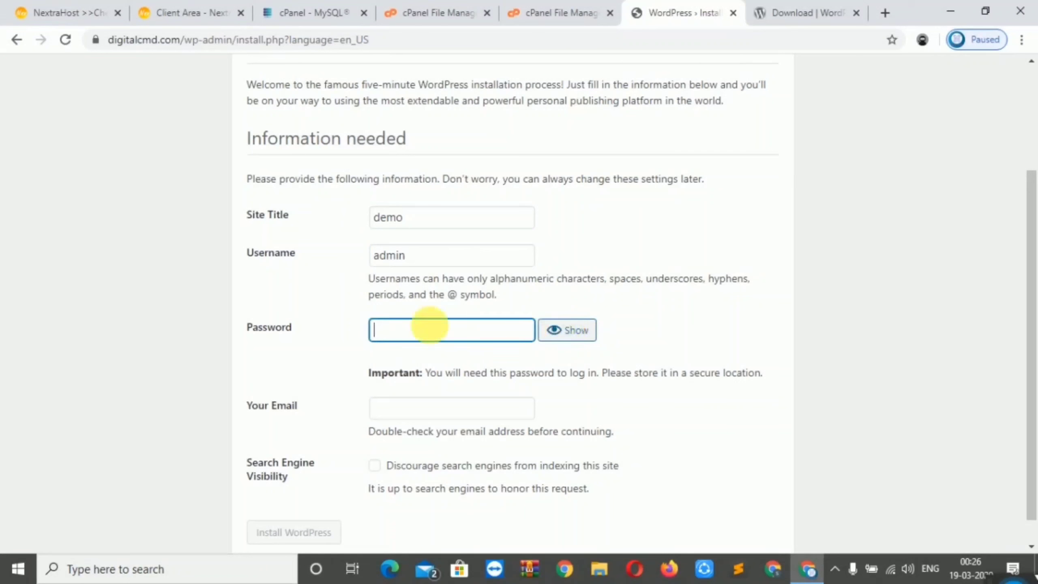
type("a")
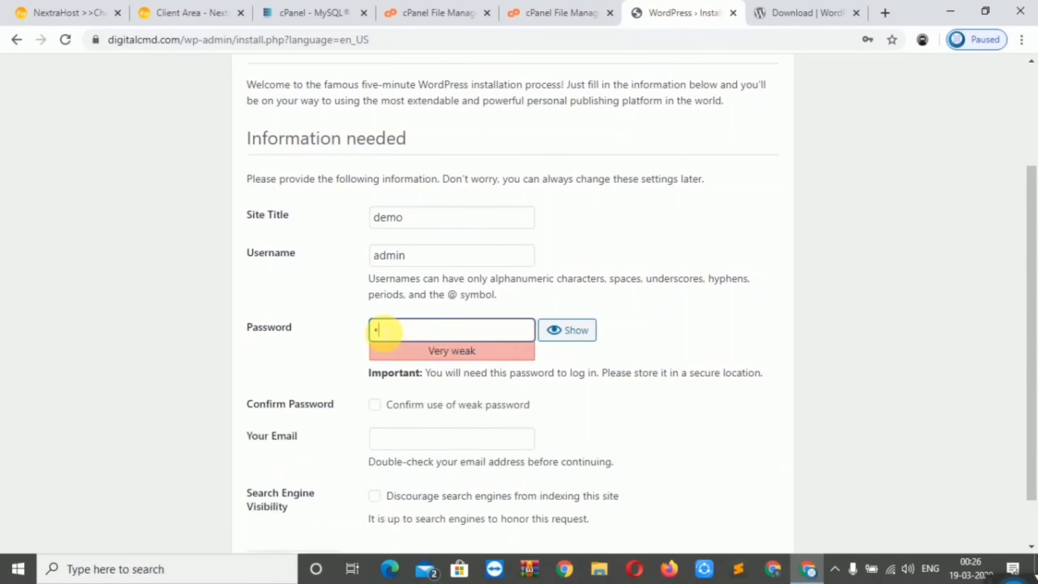
type("dmin@123")
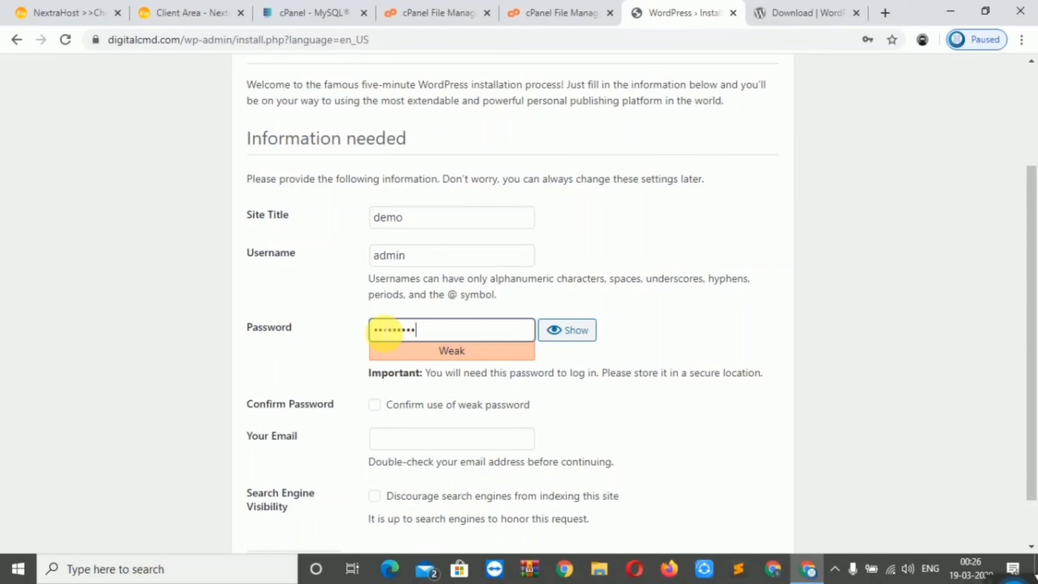
type("4")
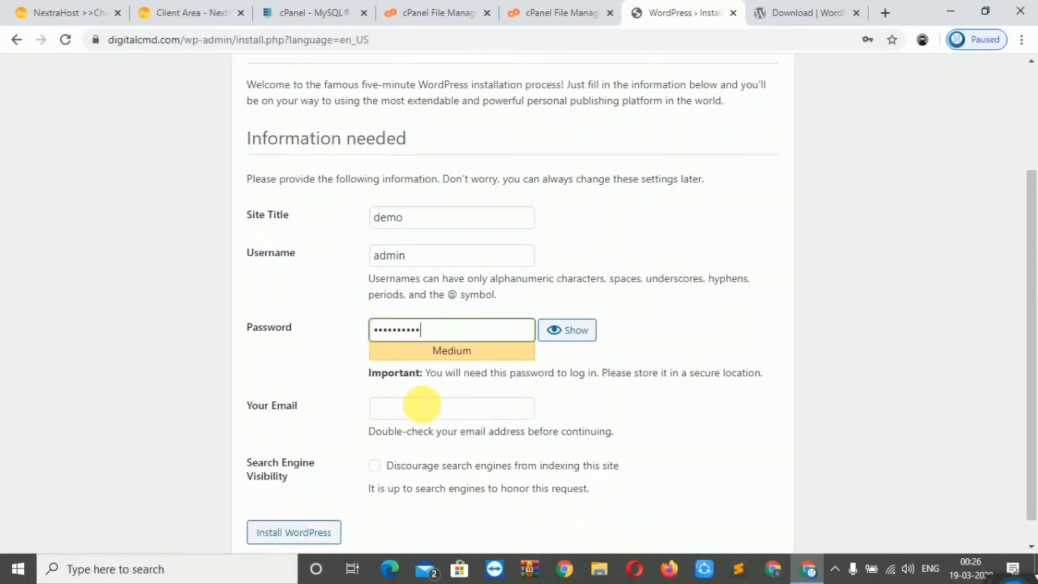
left_click(419, 409)
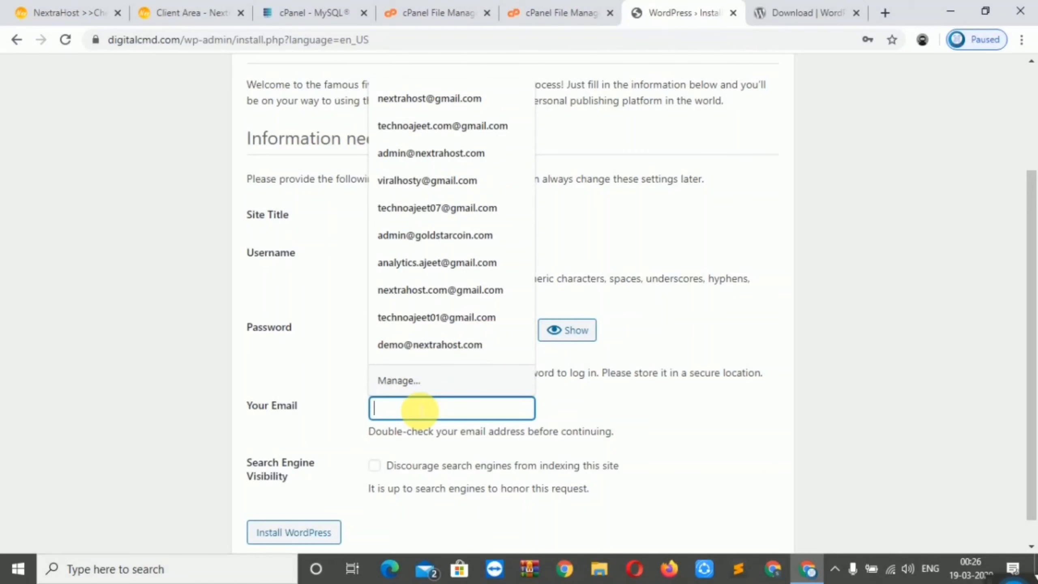
left_click(409, 345)
left_click_drag(1034, 375, 1034, 470)
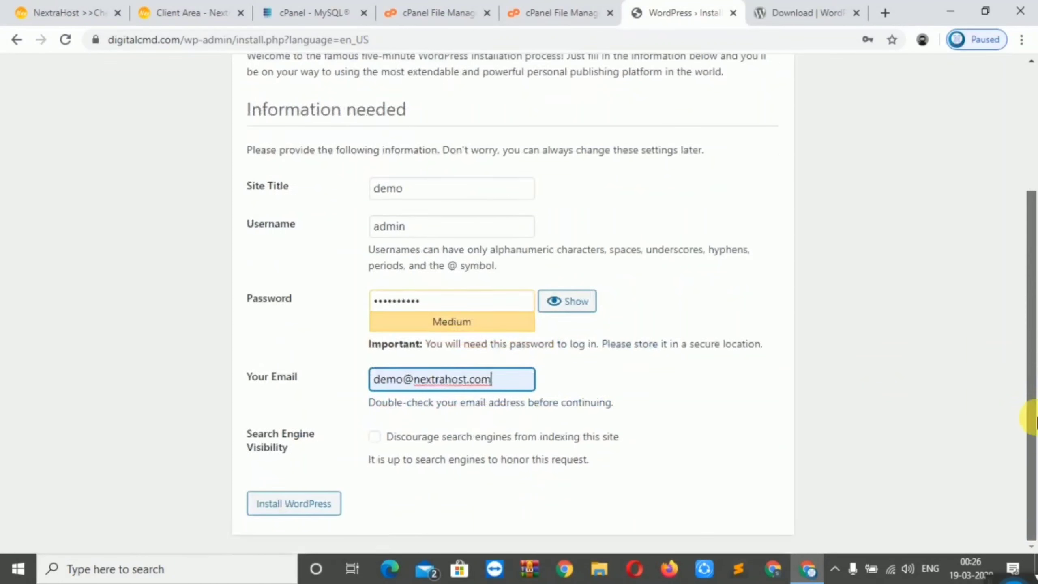
left_click(302, 515)
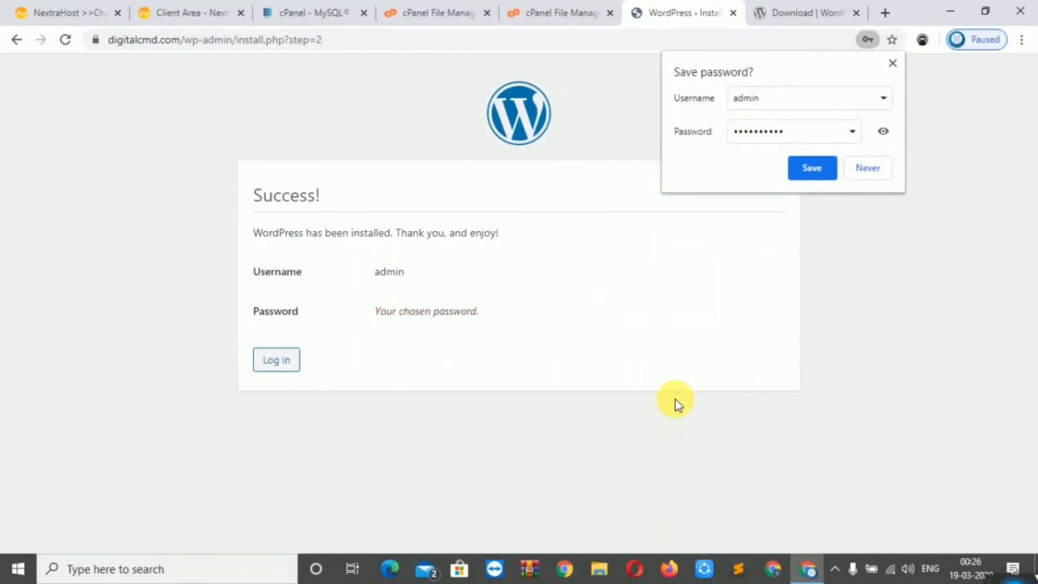
Save the admin login in the browser, then load digitalcmd.com and scroll its Hello world! homepage
left_click(820, 168)
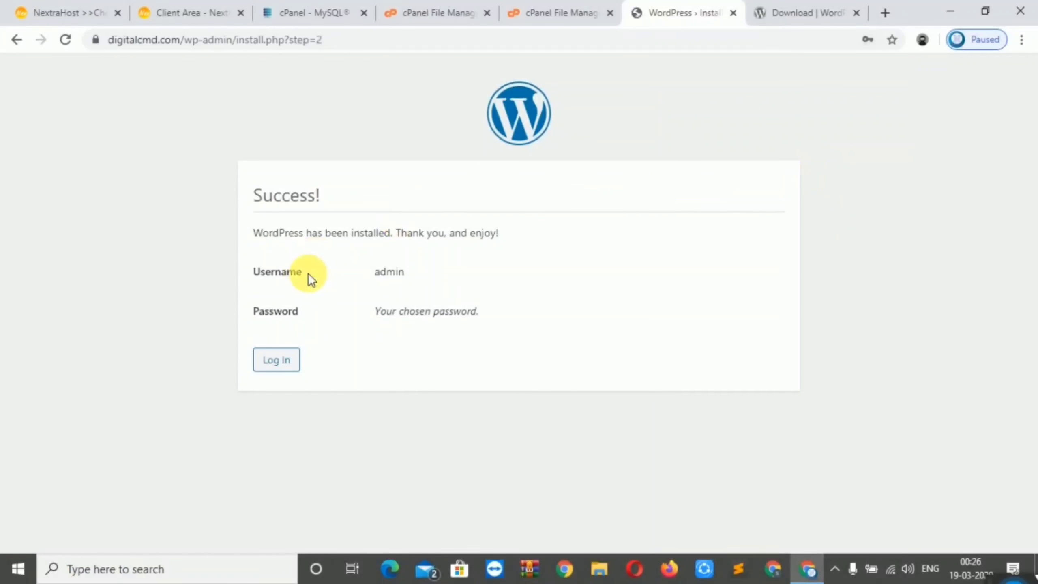
left_click(355, 41)
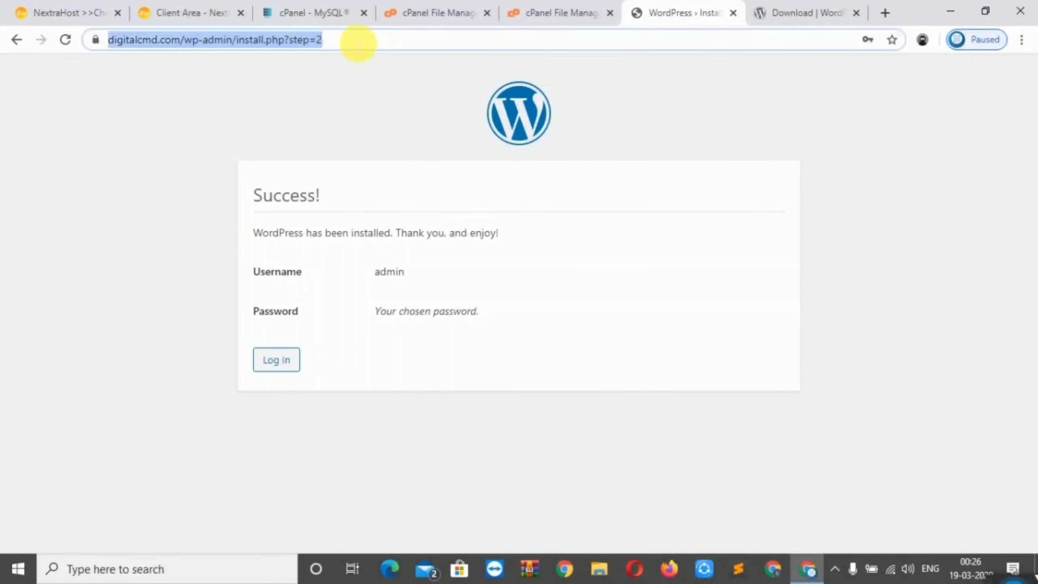
left_click_drag(360, 43, 226, 58)
key("BackSpace")
key("Return")
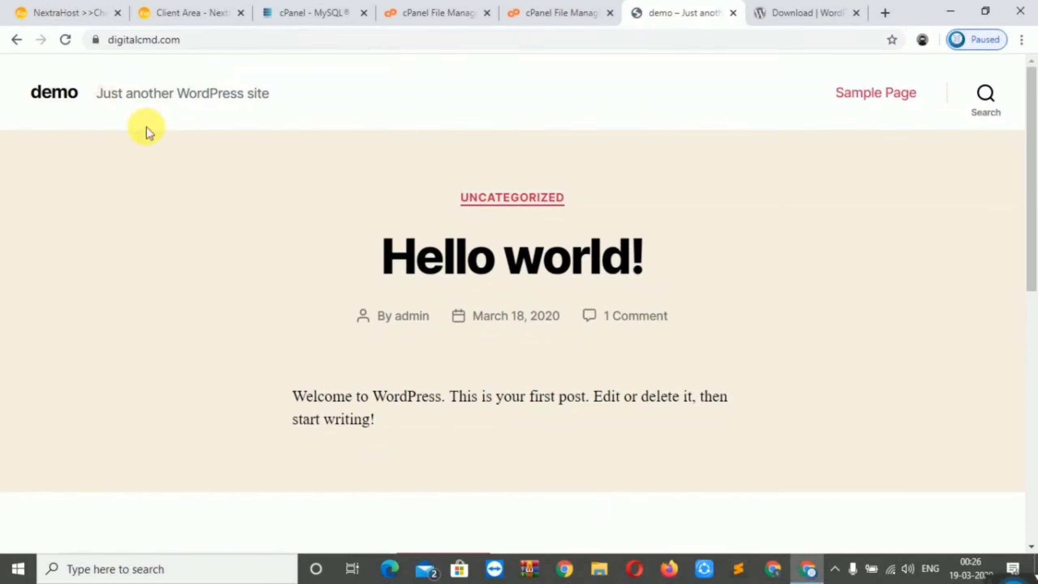
left_click_drag(1032, 174, 1034, 467)
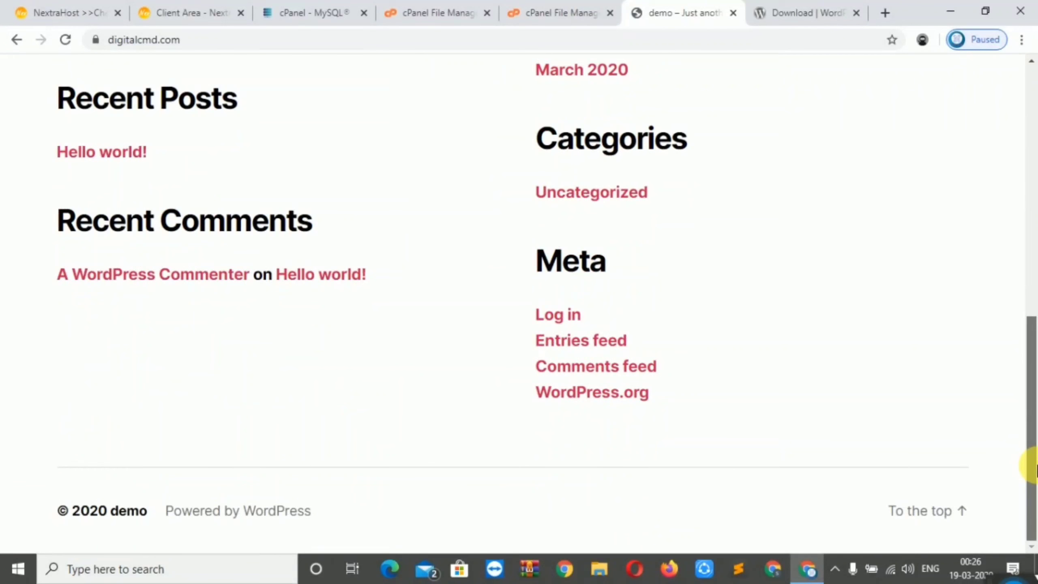